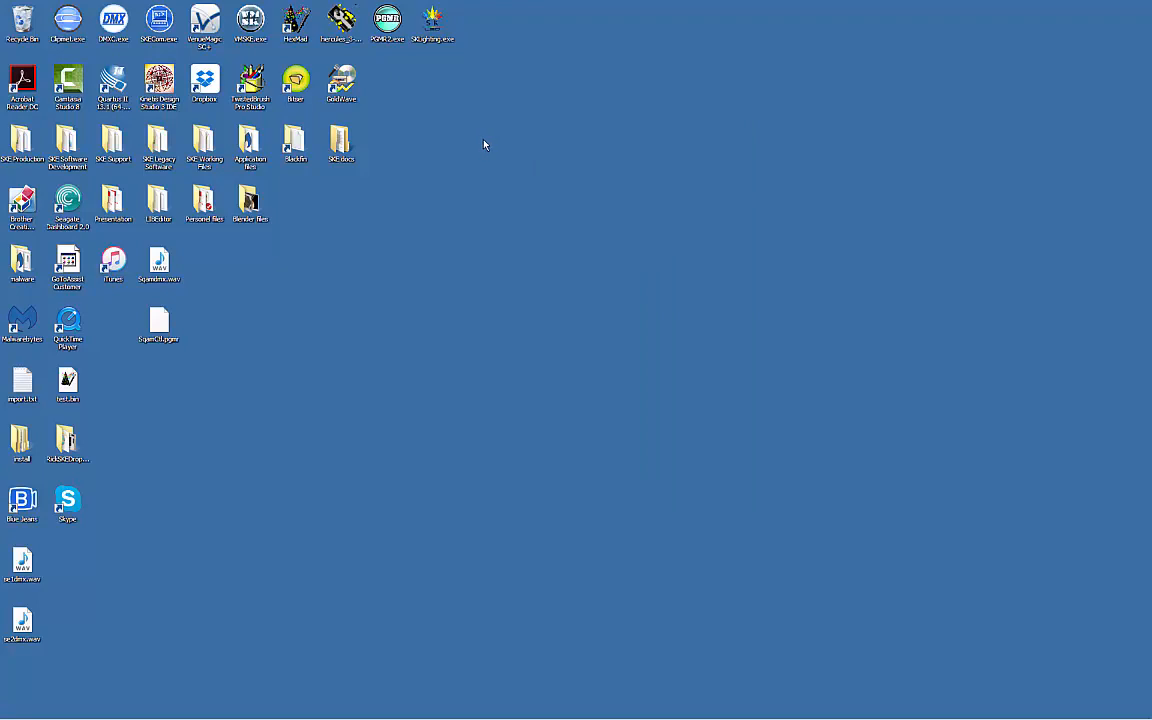
Step: Launch PGMR2 and bring up its connection settings
double_click(388, 27)
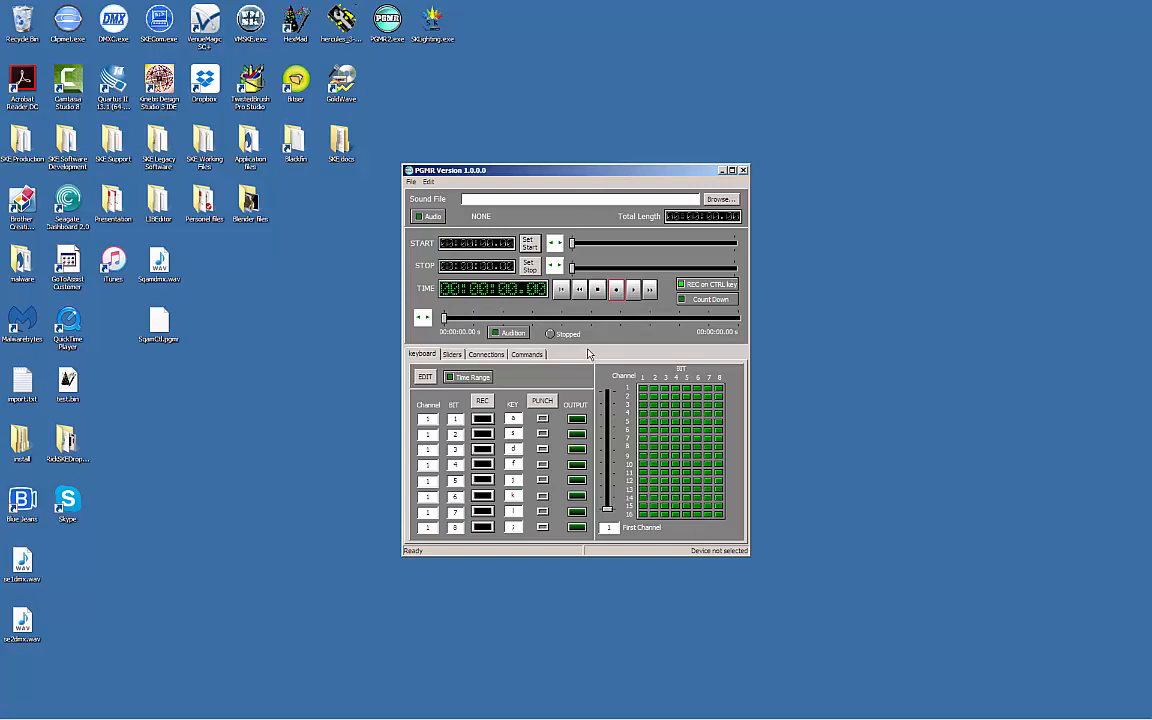
click(488, 355)
click(528, 355)
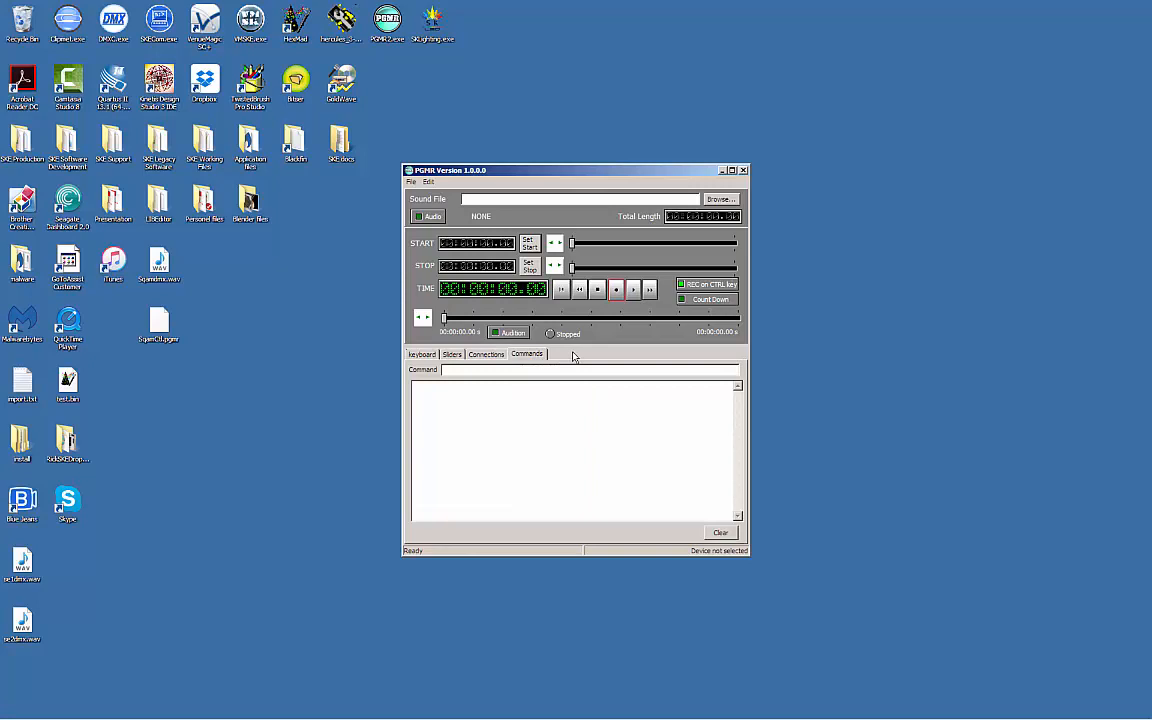
click(487, 354)
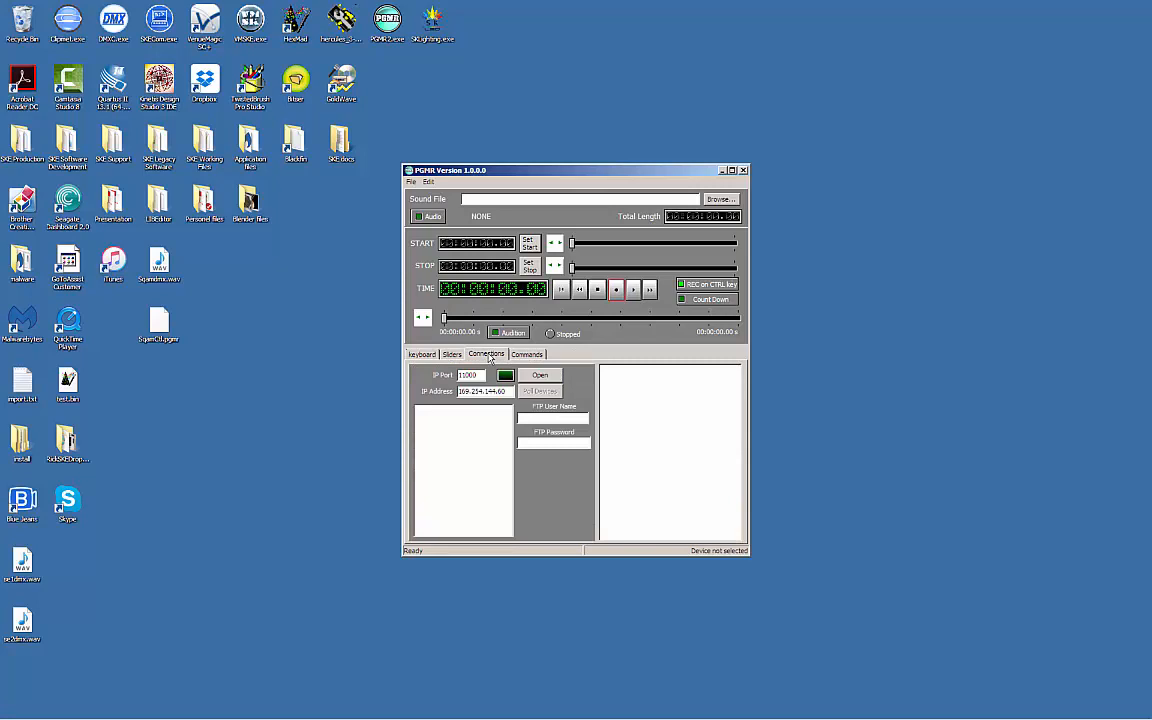
Step: Open the network connection on IP port 11000, then poll for attached devices and select the MS3 unit
click(540, 375)
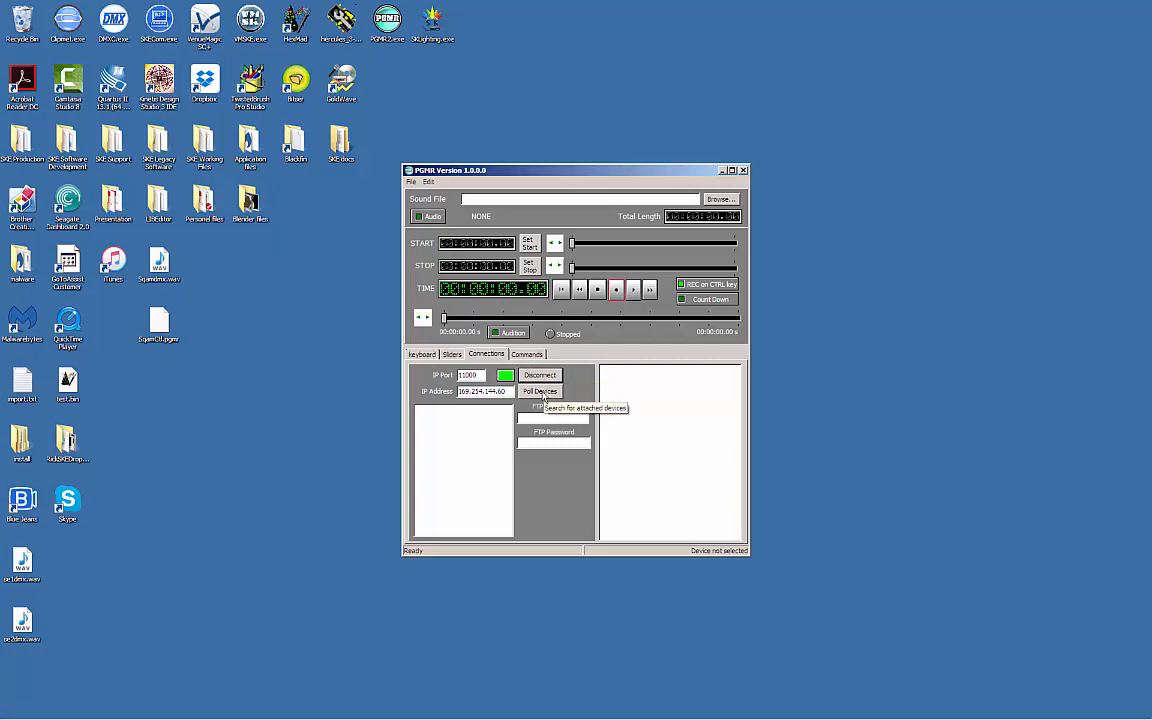
click(543, 395)
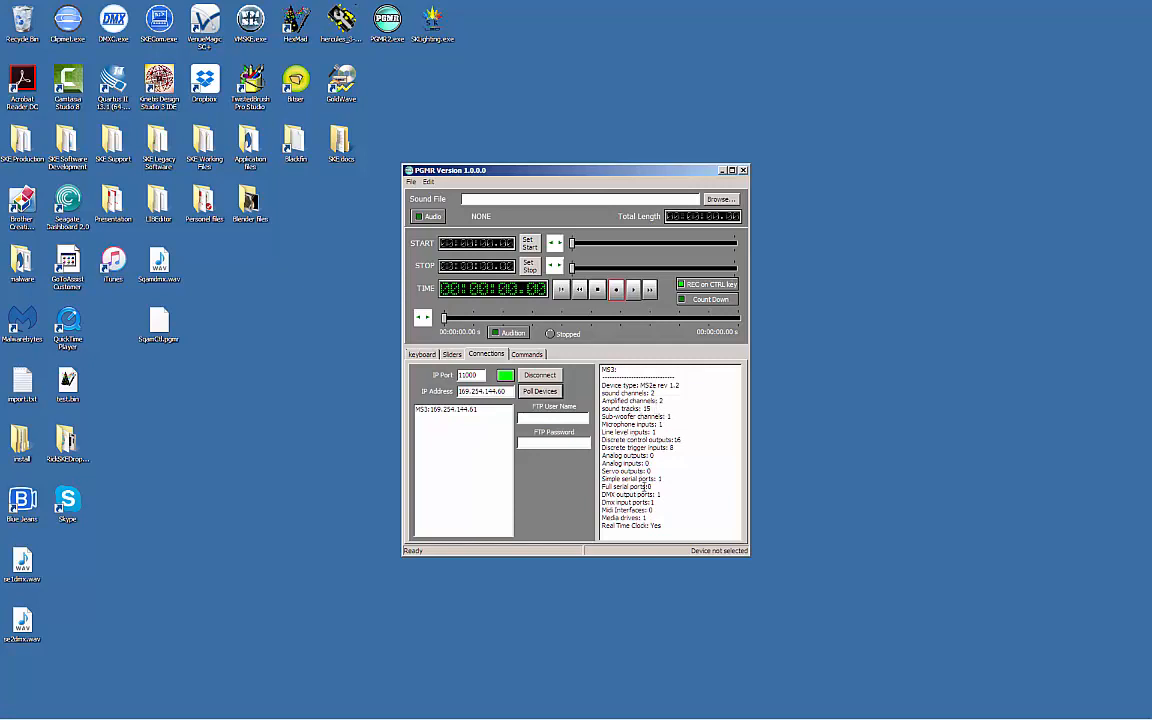
click(454, 411)
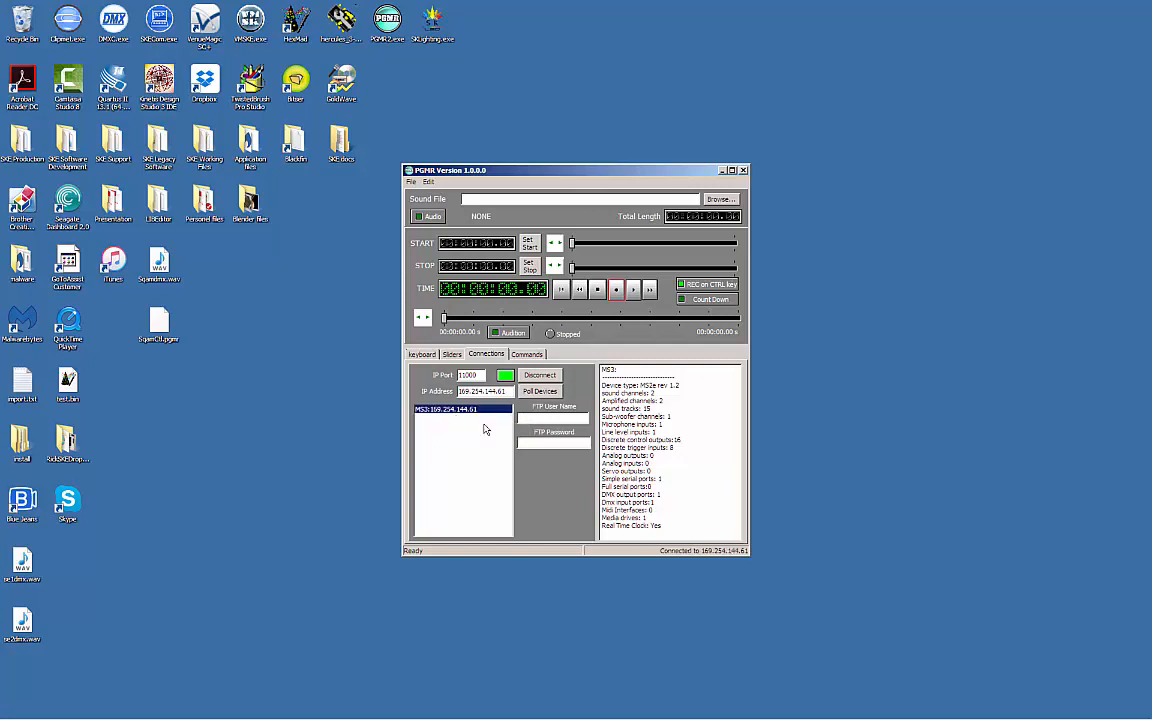
Step: Send a directory command to the connected MS3 device and review its file listing
click(528, 355)
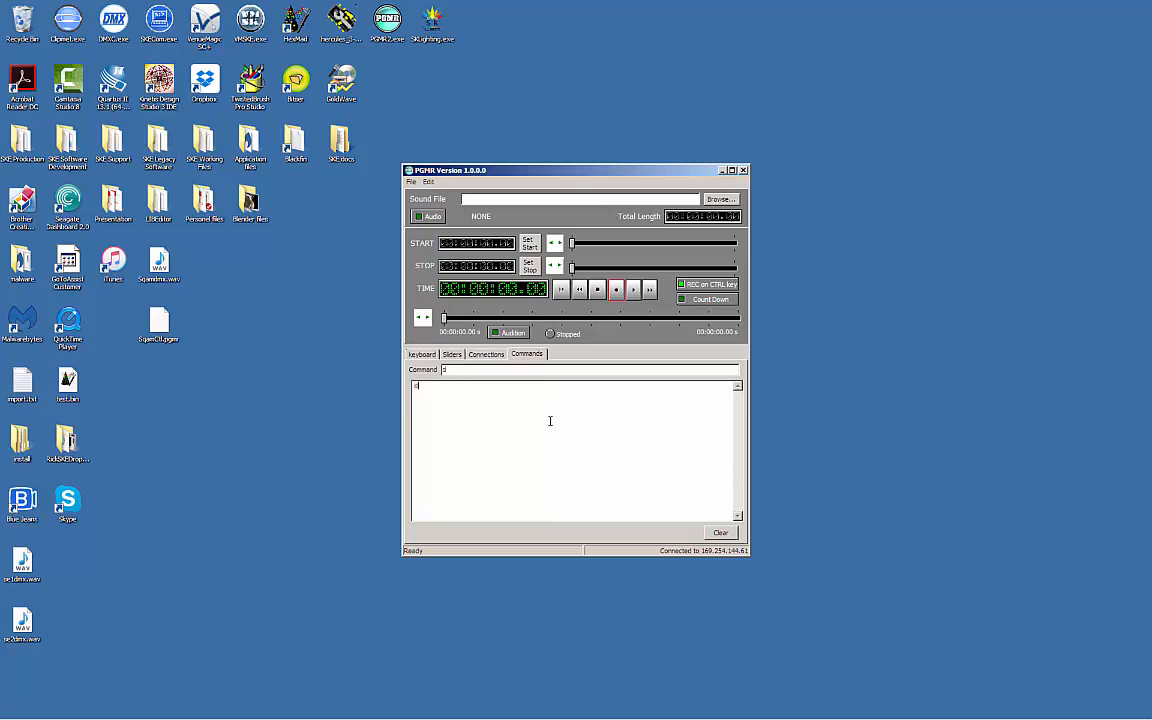
text(d)
key(Return)
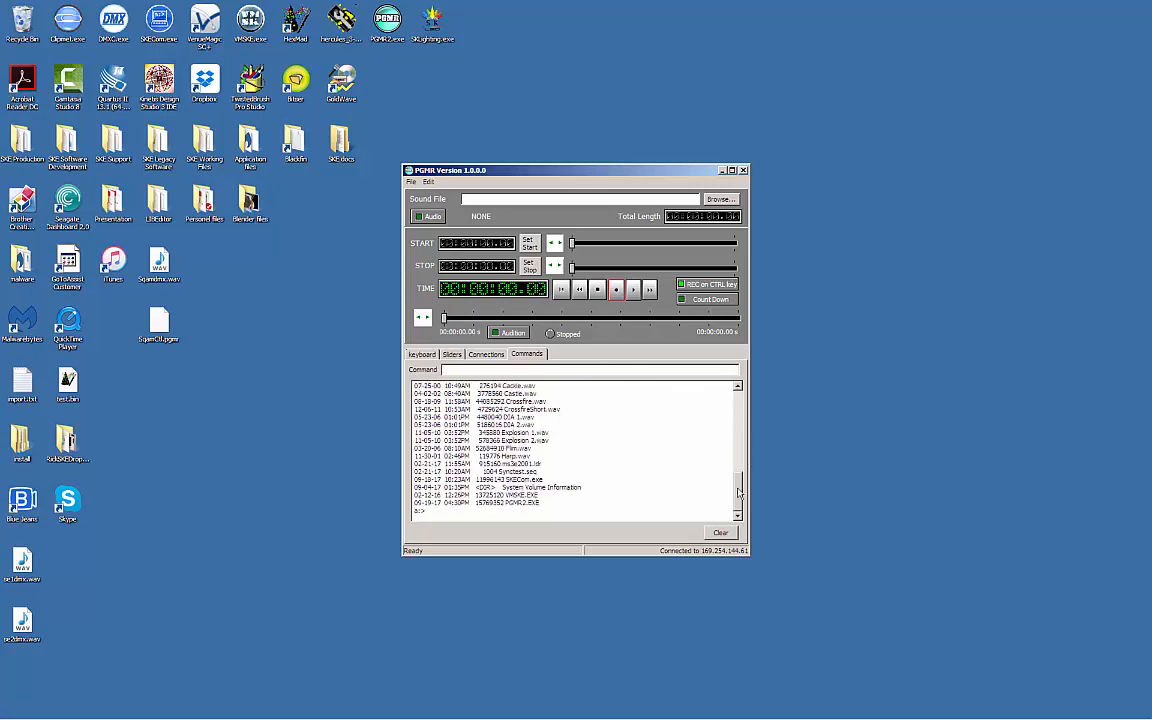
mouse_move(739, 480)
mouse_down()
mouse_move(739, 420)
mouse_move(739, 494)
mouse_up()
Step: Load Apollo 13.wav from the Sound files folder as the program's sound file
click(720, 200)
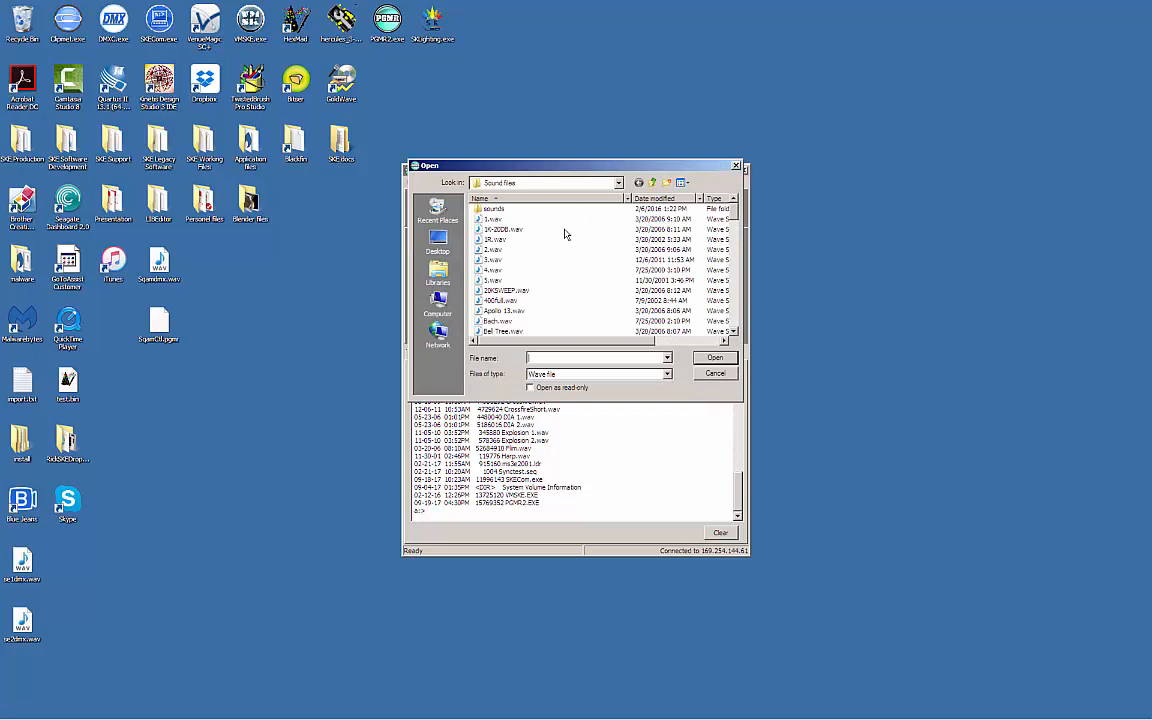
double_click(514, 311)
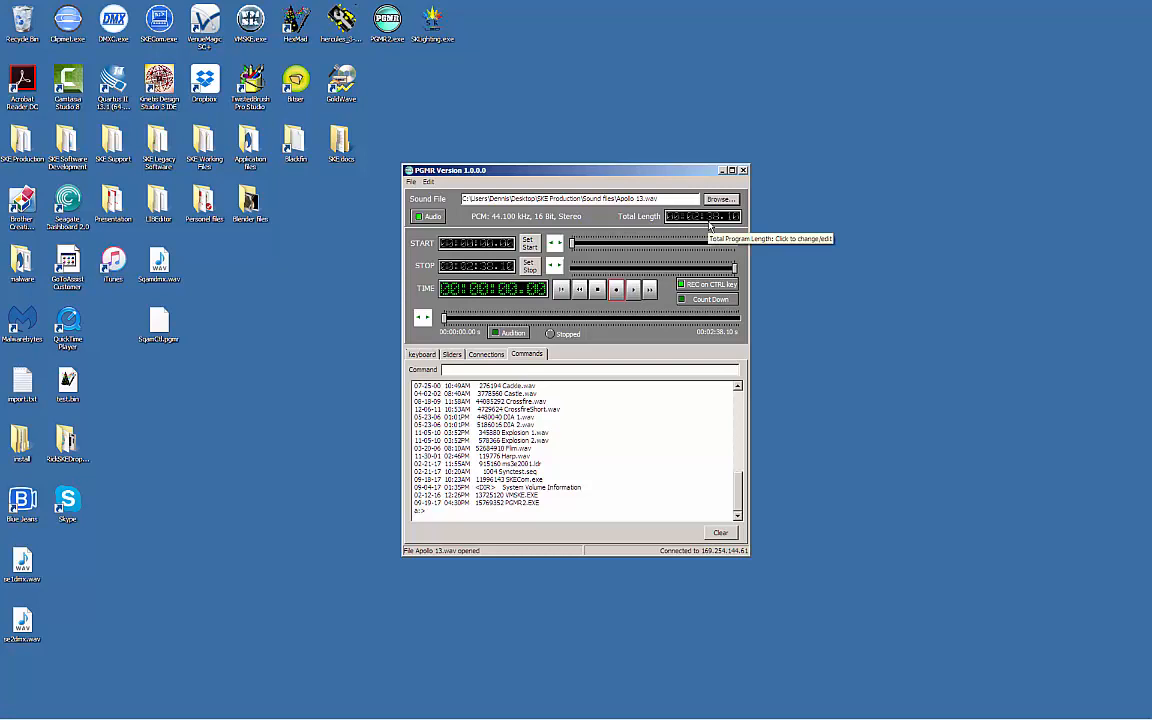
Step: Try out pausing, resuming and stopping the sound file, then play it from a point further along the timeline
click(633, 290)
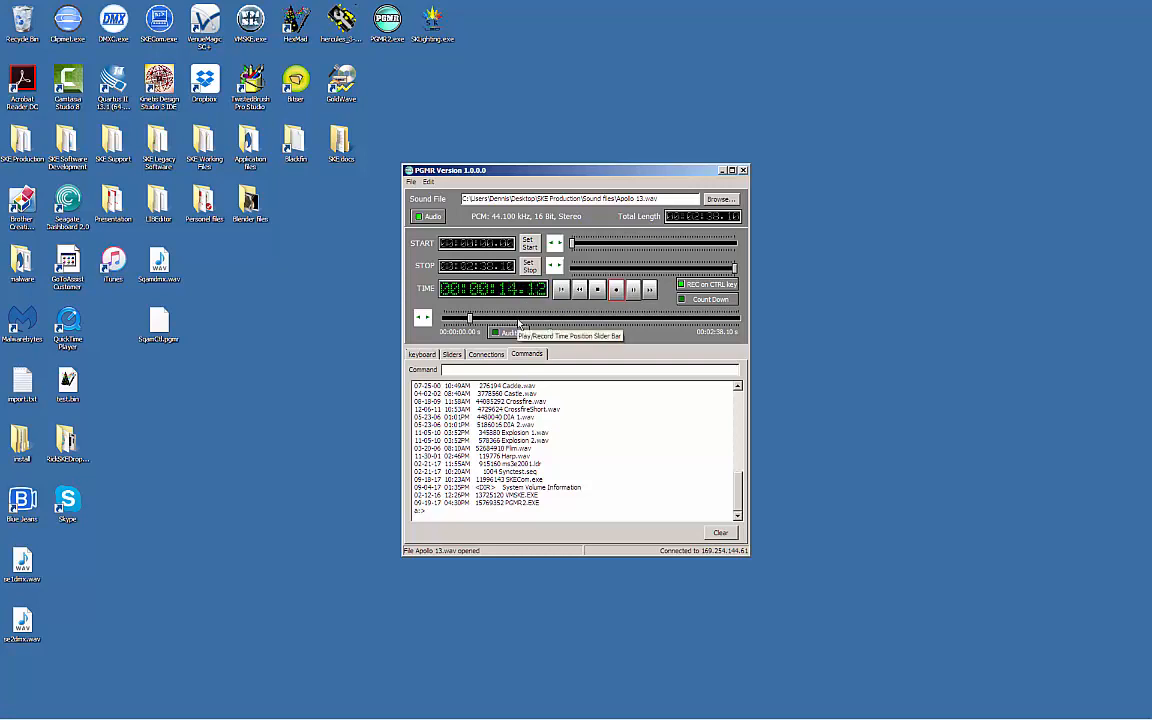
click(633, 291)
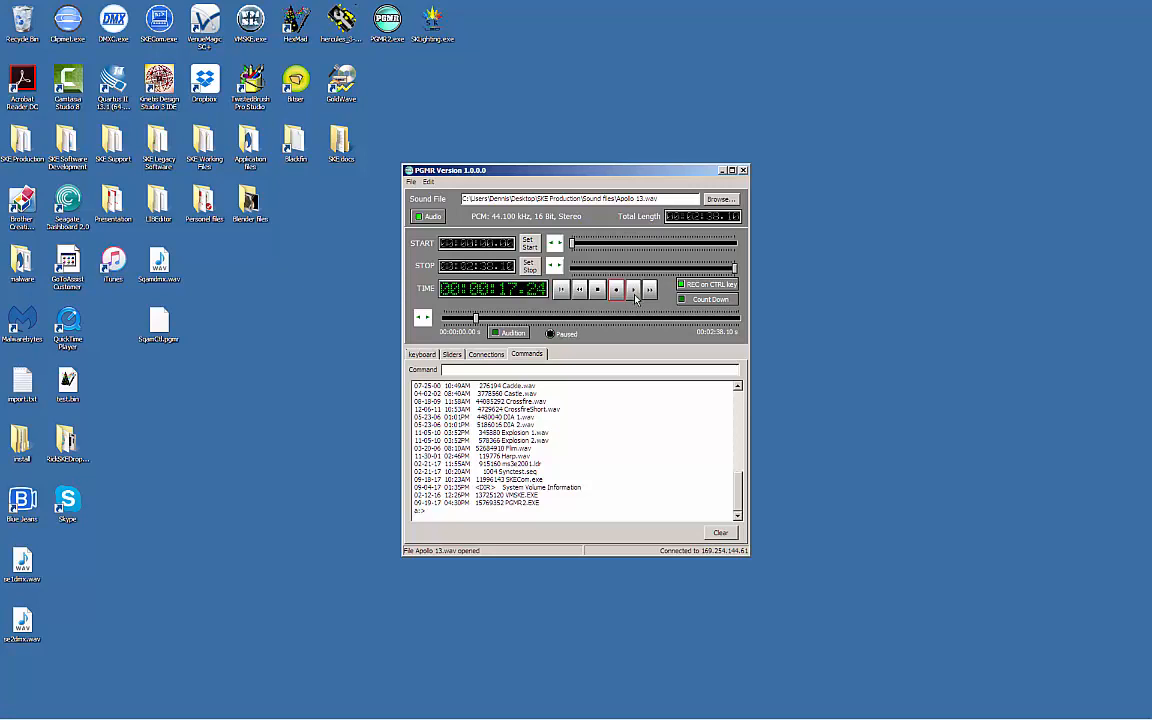
click(634, 295)
click(601, 293)
drag(490, 318, 652, 325)
click(634, 290)
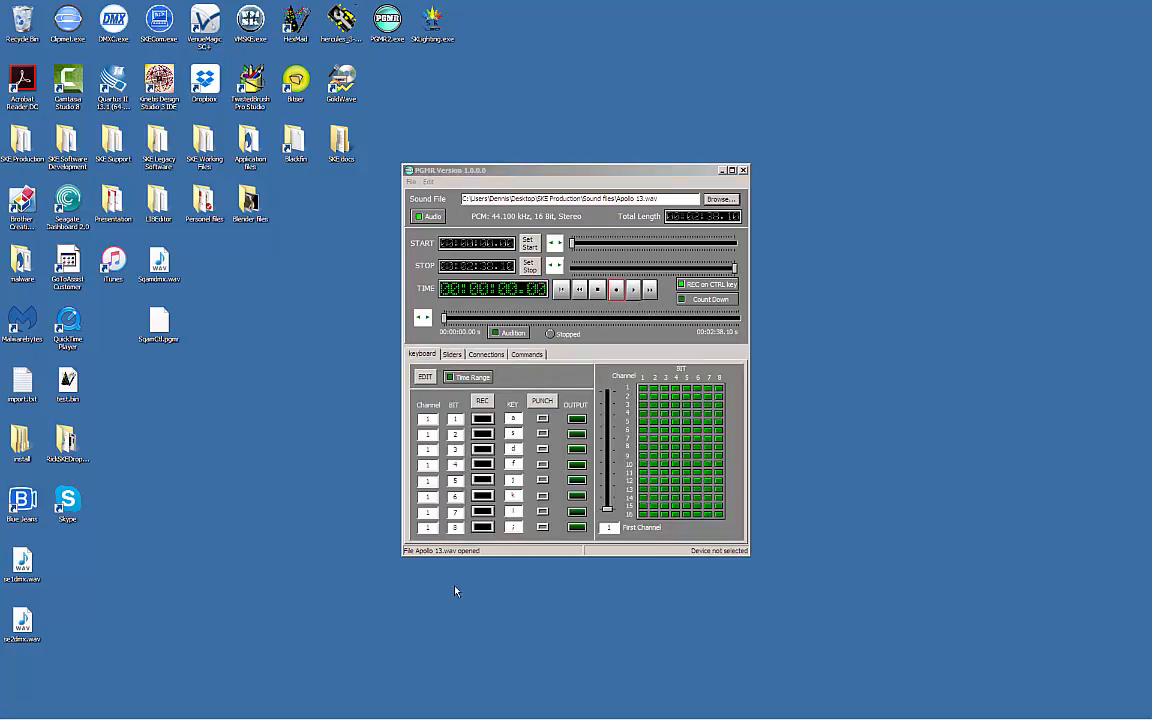
Step: Assign the first keyboard row to channel 2, bit 3
click(428, 355)
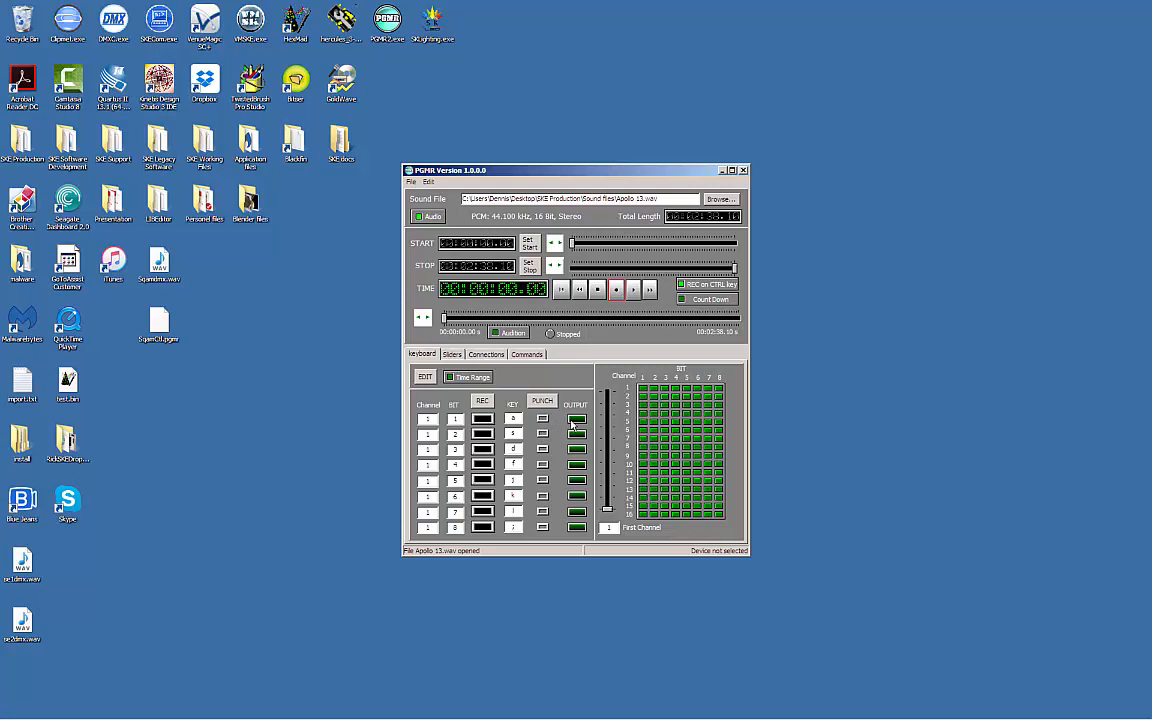
double_click(429, 418)
text(2)
key(Tab)
text(3)
Step: Arm the first keyboard row, record its on/off events with its assigned key a, and disarm the row
click(486, 419)
click(618, 295)
key(a)
click(600, 292)
click(561, 291)
click(487, 418)
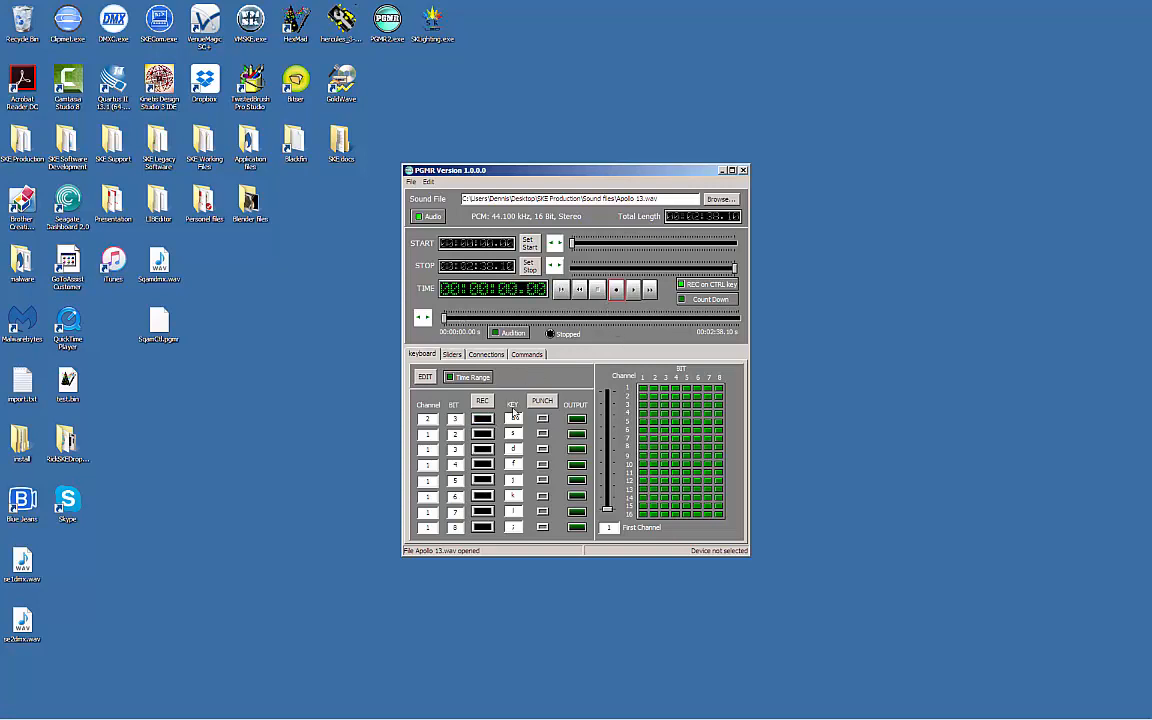
Step: Play back the recorded channel 2, bit 3 events, then return to the start
click(633, 291)
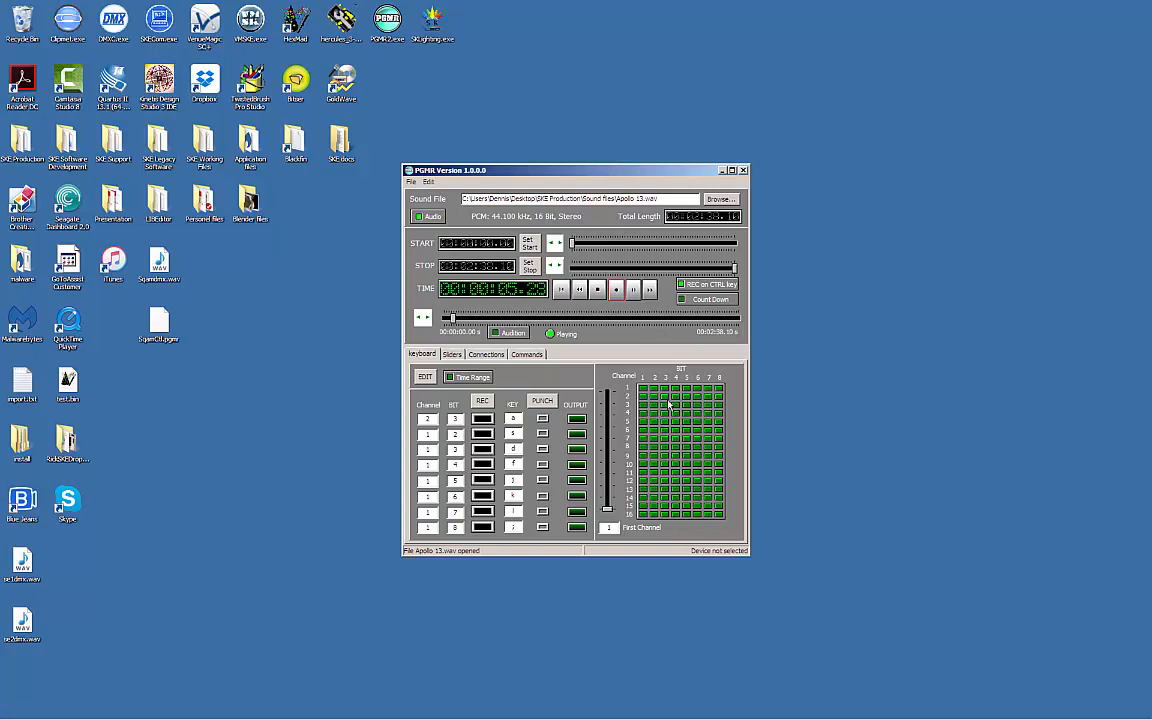
click(600, 296)
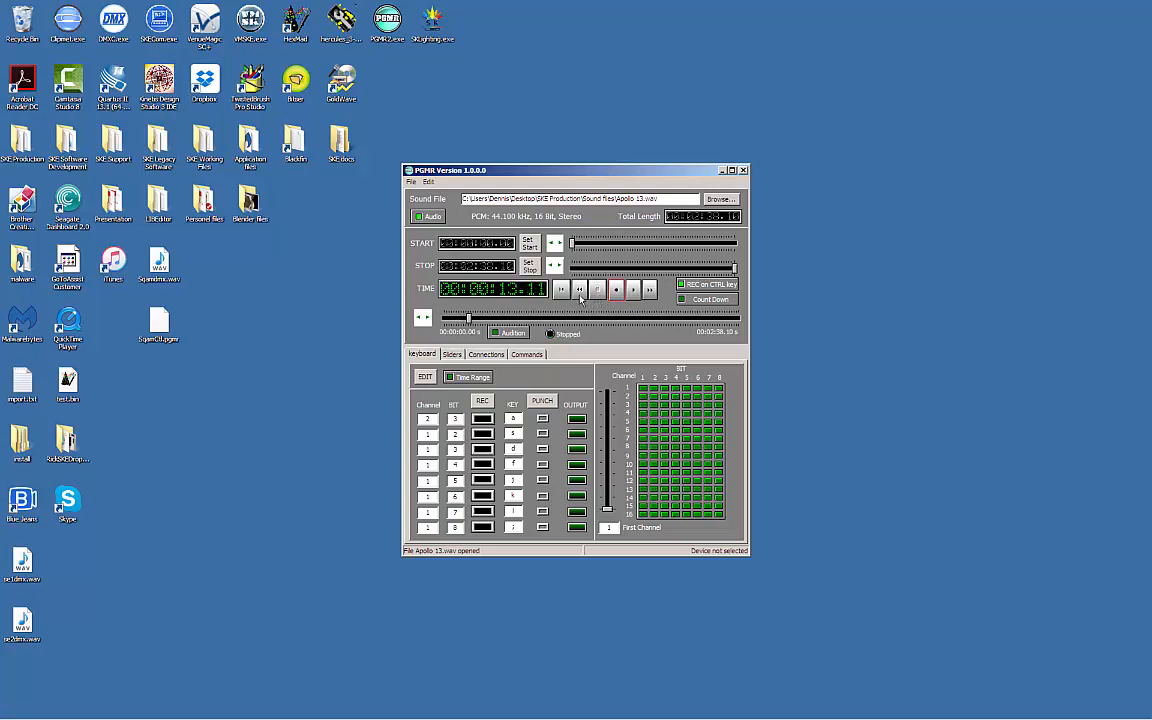
click(562, 293)
Step: Arm the first two keyboard rows and record alternating events on channel 2 bit 3 and channel 1 bit 2
click(482, 418)
click(482, 433)
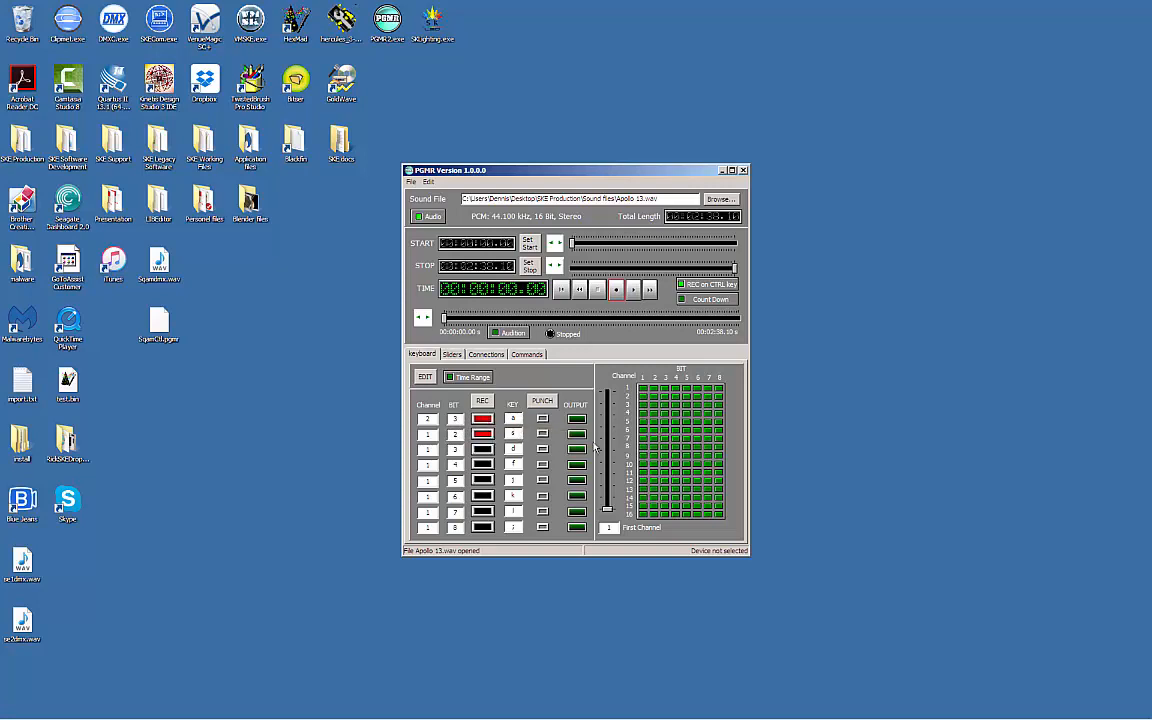
click(618, 296)
key(a)
key(s)
key(a)
key(s)
key(a)
key(s)
key(a)
key(s)
key(a)
key(a)
key(s)
key(a)
key(s)
key(a)
key(a)
key(s)
key(a)
key(s)
key(s)
key(a)
click(598, 290)
Step: Disarm both keyboard rows and play the two-row recording back from the start, then stop
click(482, 418)
click(489, 434)
click(566, 293)
click(633, 291)
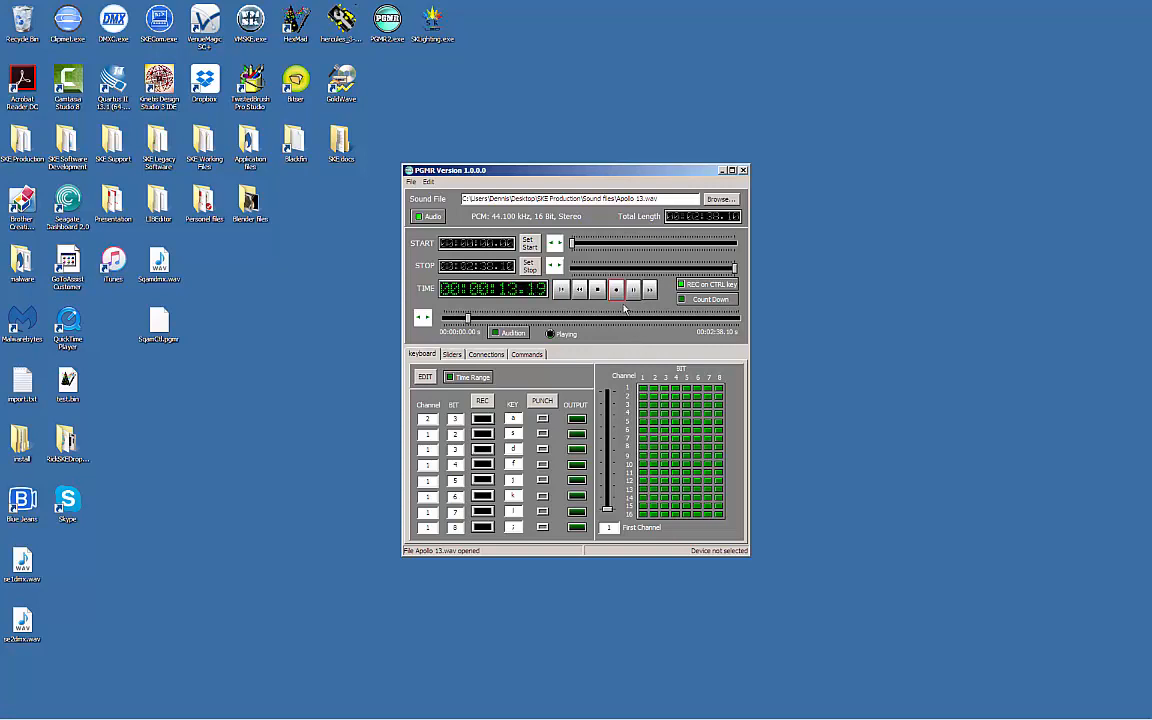
click(617, 290)
click(597, 289)
Step: Enable punch recording on the first keyboard row and punch in new channel 2, bit 3 events during playback from the start
click(562, 292)
click(543, 420)
click(634, 290)
key(ctrl)
key(a)
key(a)
key(a)
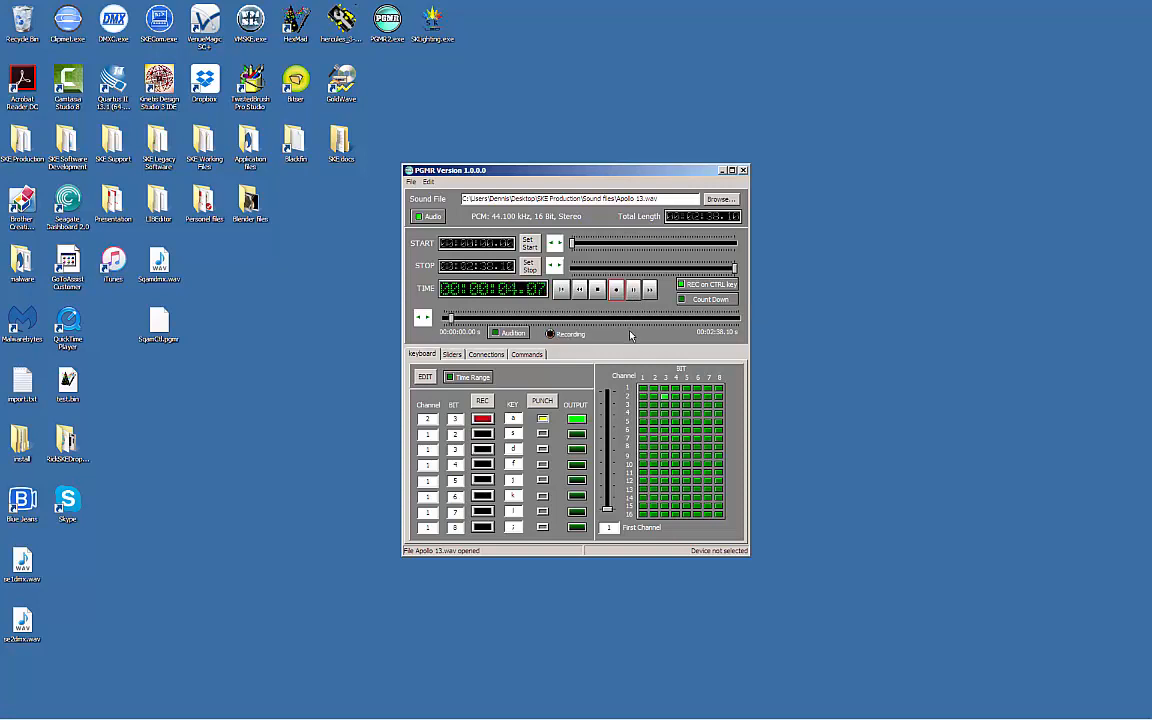
key(a)
key(a)
key(a)
key(a)
key(ctrl)
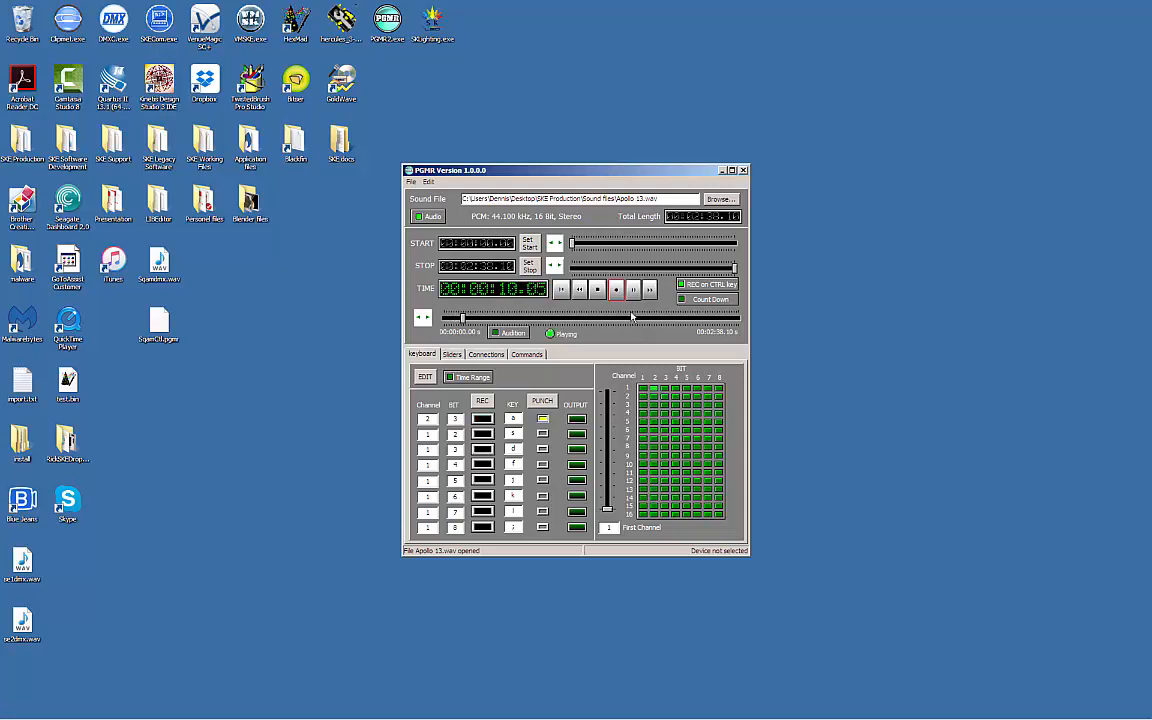
Step: Play the program from the start to check the punched-in events, then stop
click(600, 292)
click(565, 294)
click(632, 291)
click(598, 291)
Step: Arm DMX channel 3 on the sliders and record its slider movements along with the sound
click(453, 356)
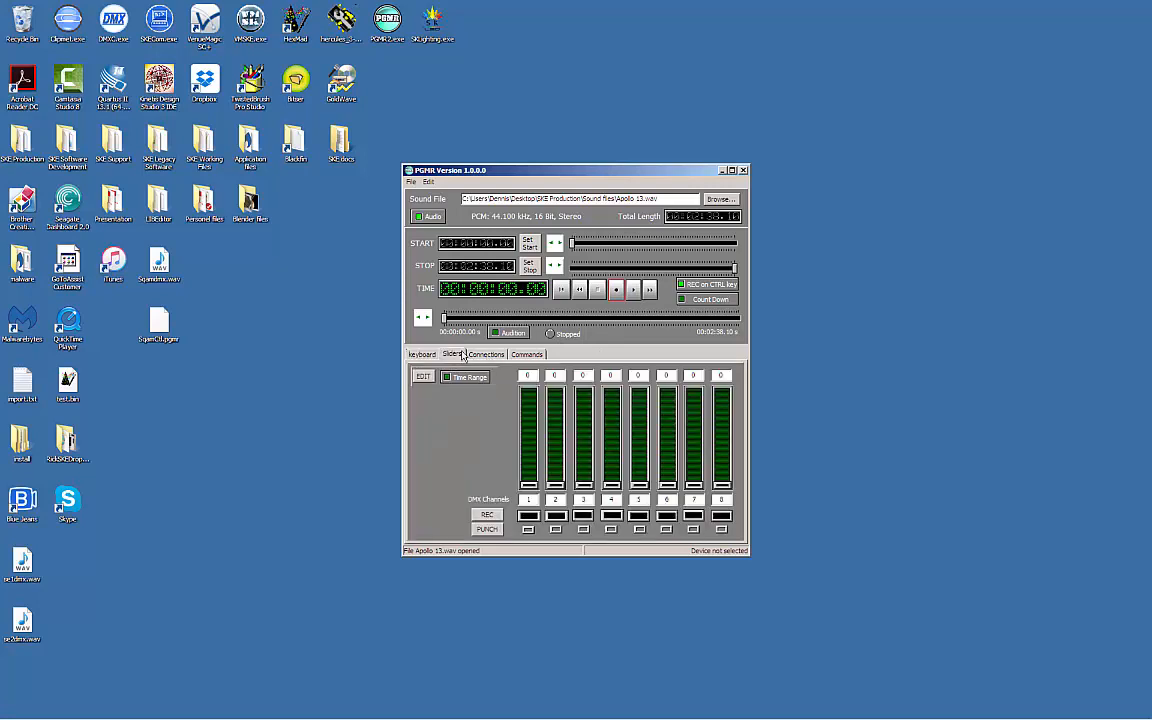
click(584, 516)
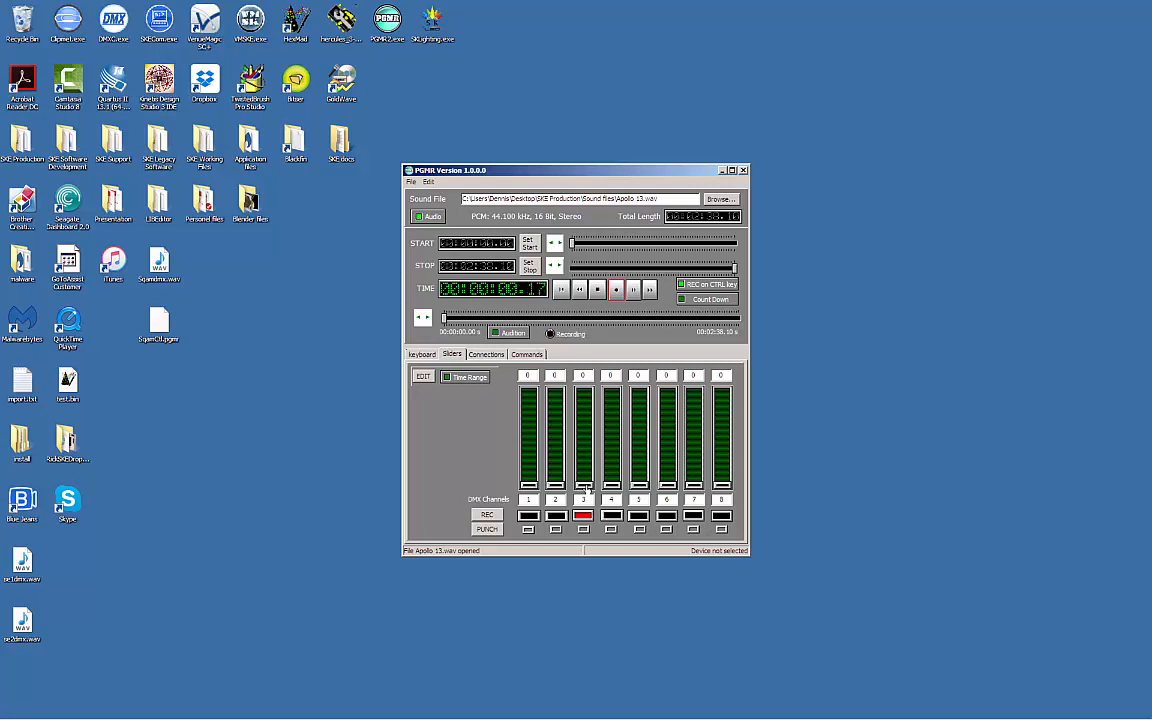
mouse_move(587, 487)
mouse_down()
mouse_move(588, 408)
mouse_move(596, 488)
mouse_up()
click(597, 289)
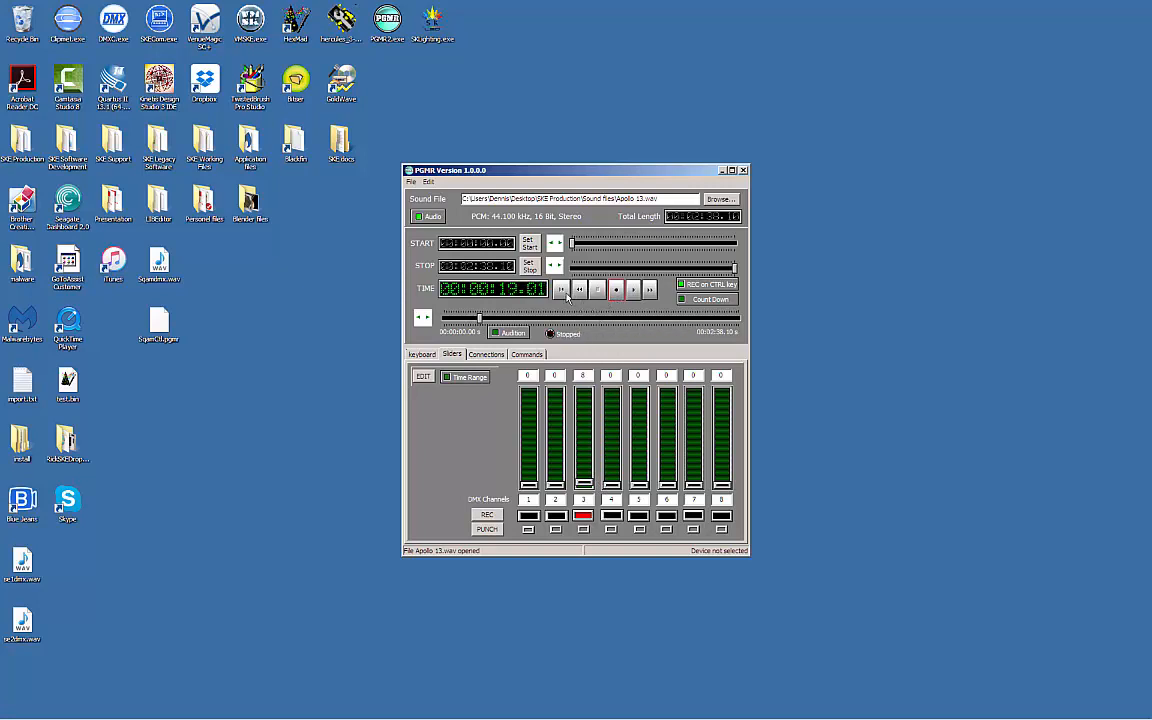
Step: Disarm DMX channel 3 and play its recording from the start, checking both the sliders and the channel bit grid
click(563, 291)
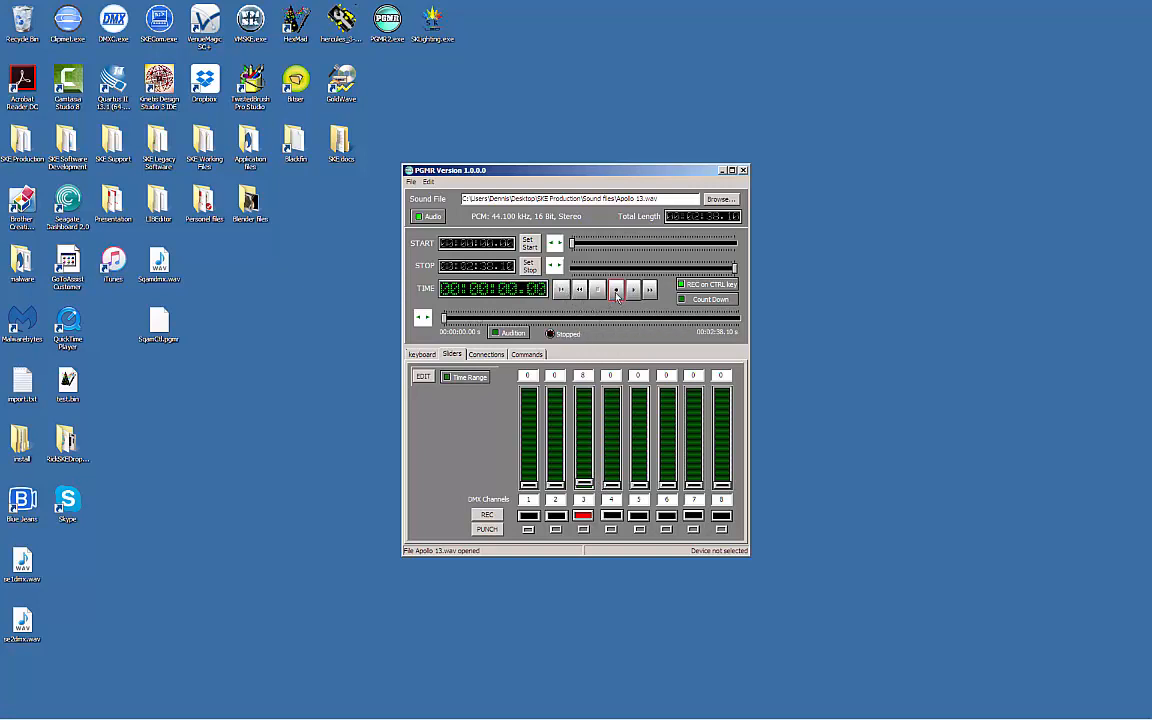
click(588, 516)
click(633, 289)
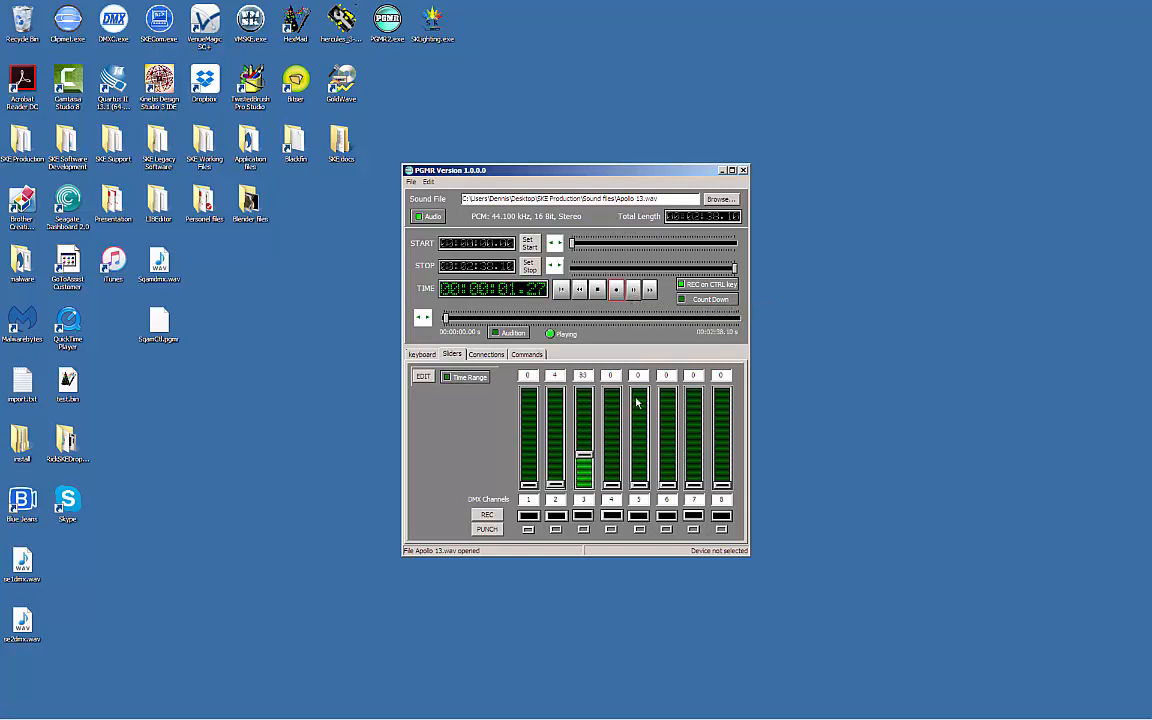
drag(591, 420, 519, 400)
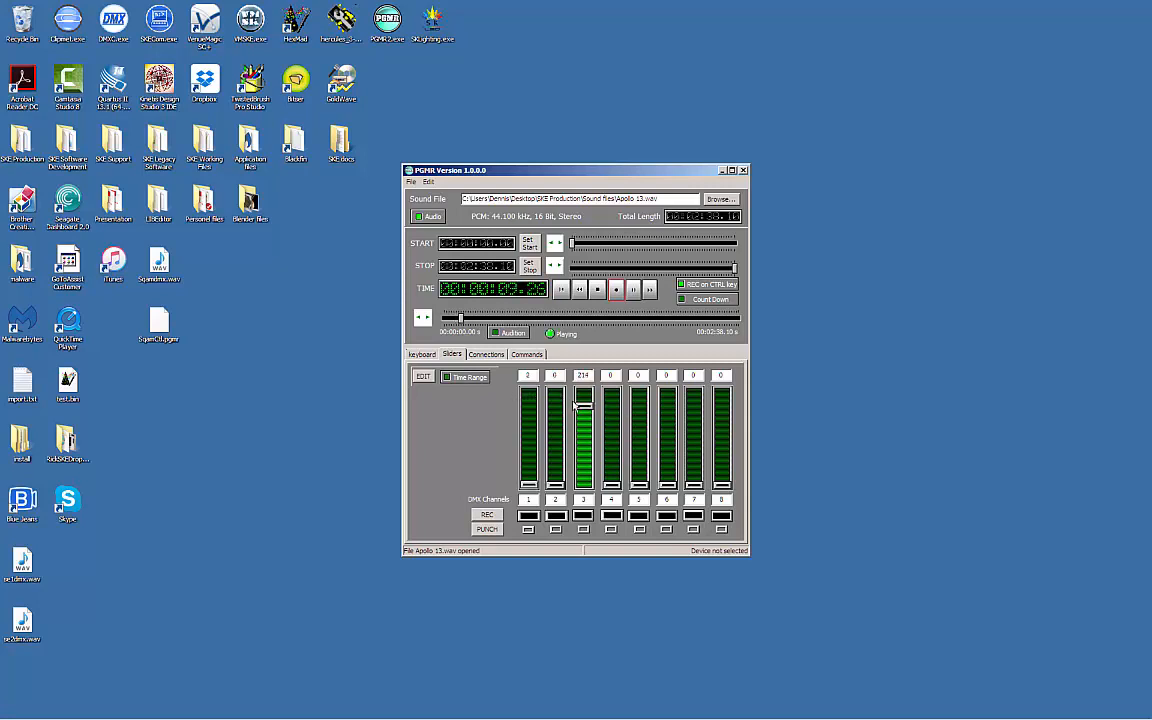
click(419, 355)
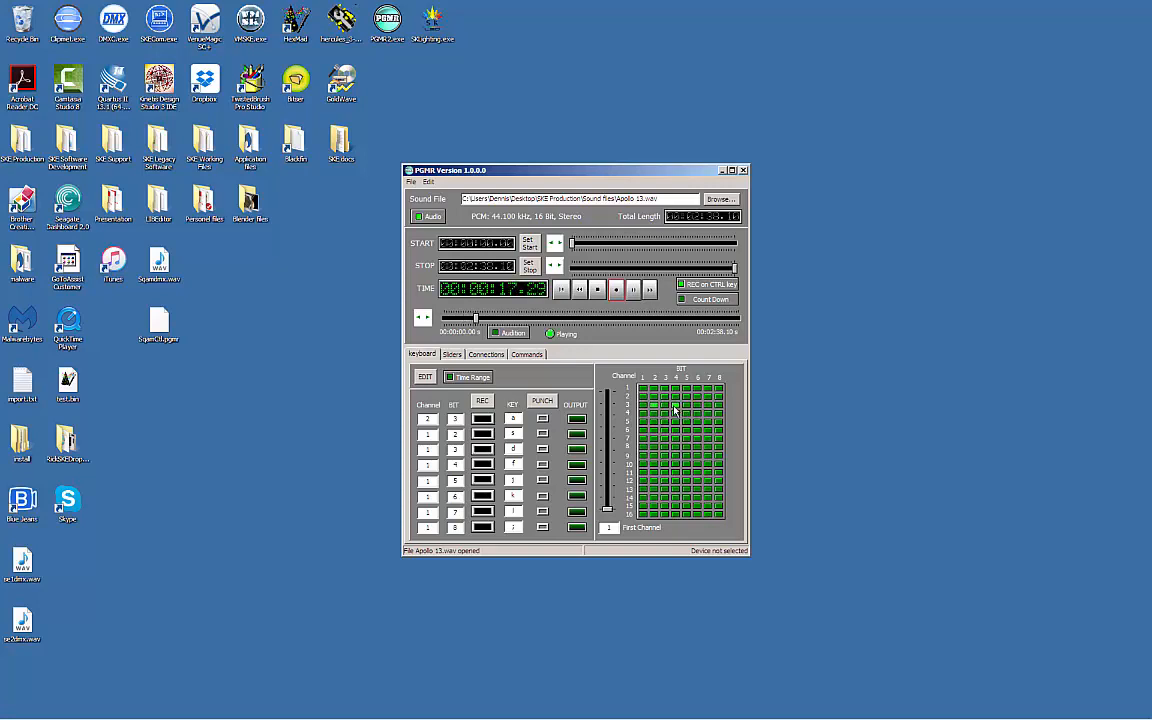
click(561, 290)
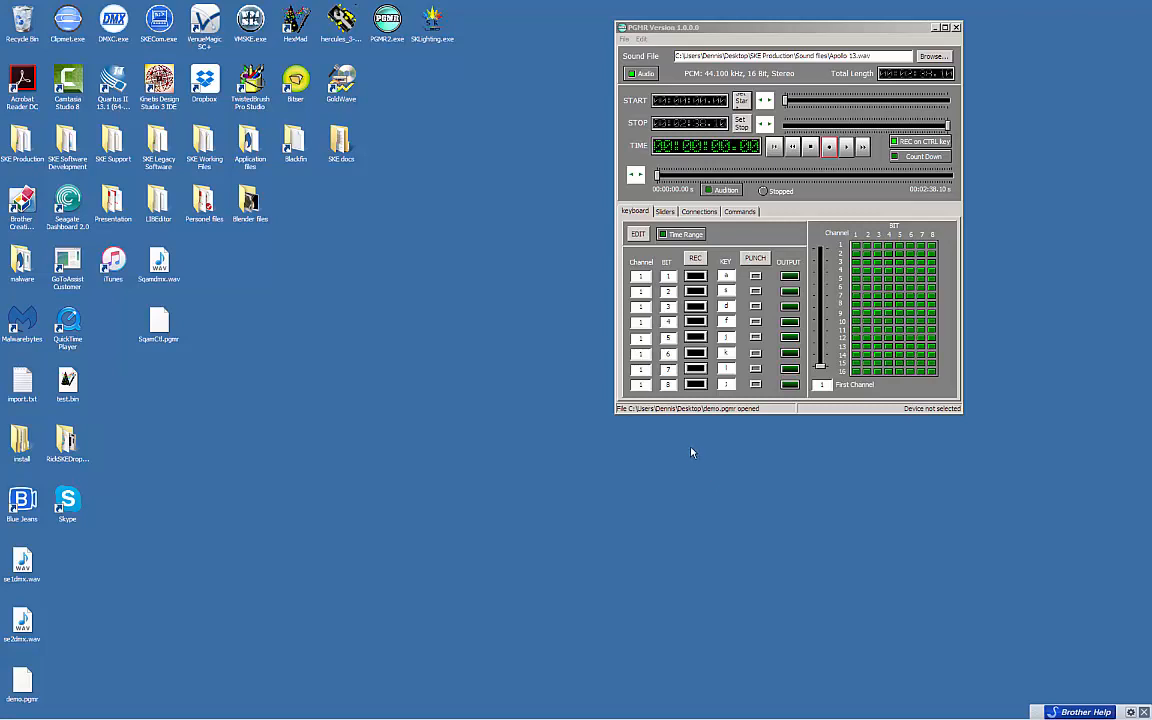
Step: Open the data editor for the keyboard events, reposition and enlarge its window, and review the channel 1 program list
click(665, 212)
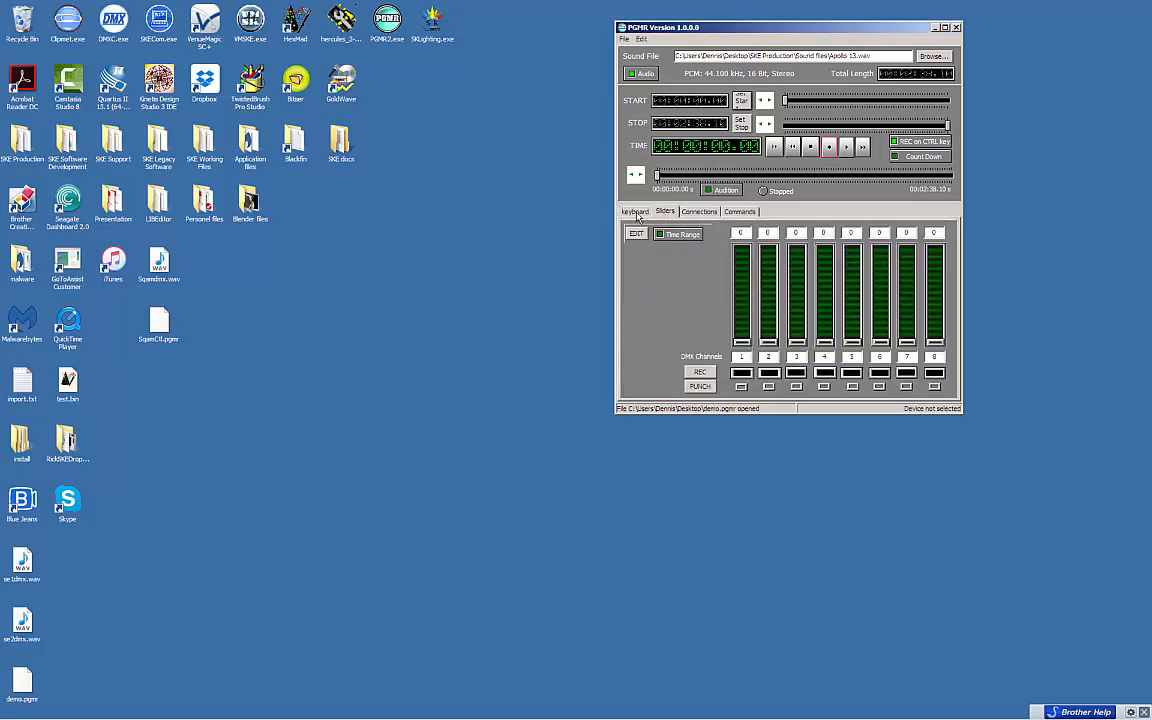
click(634, 211)
click(637, 234)
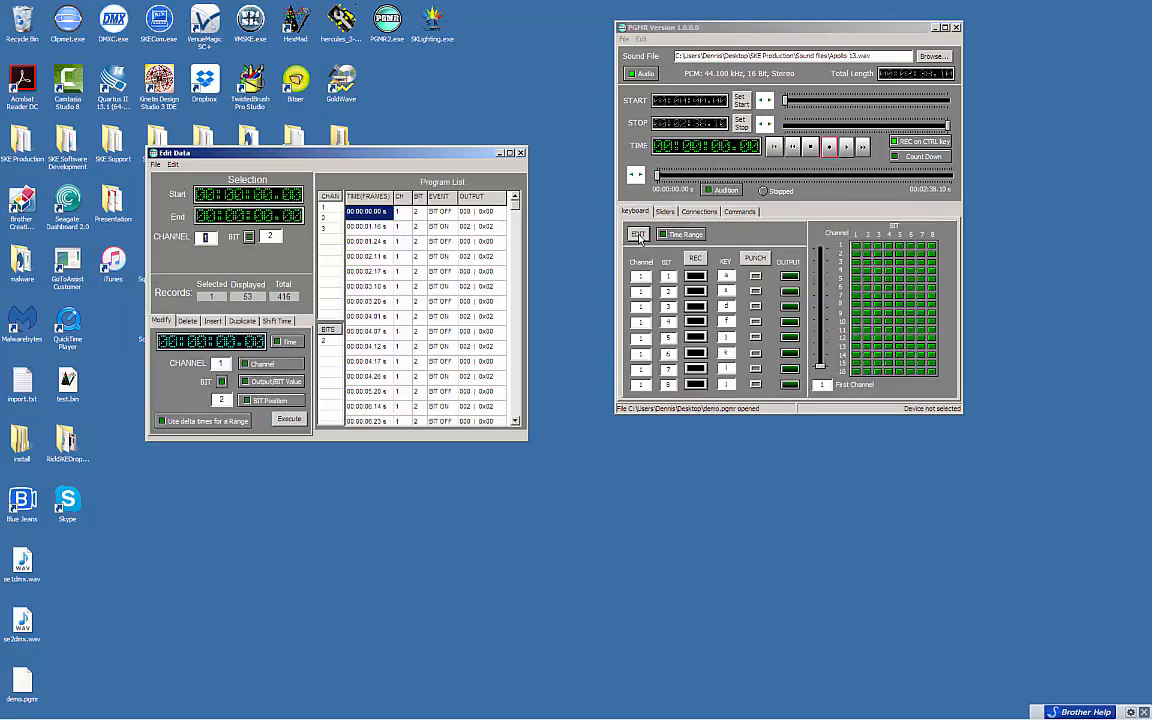
mouse_move(403, 155)
mouse_down()
mouse_move(489, 62)
mouse_move(468, 32)
mouse_up()
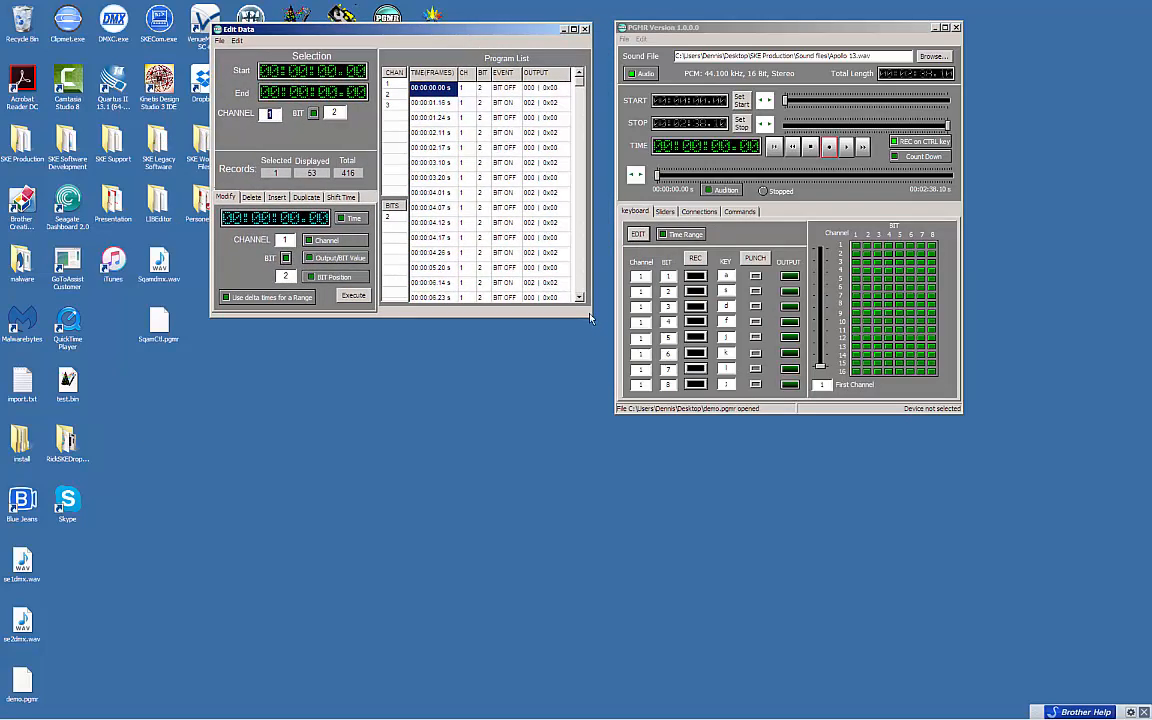
drag(593, 319, 593, 417)
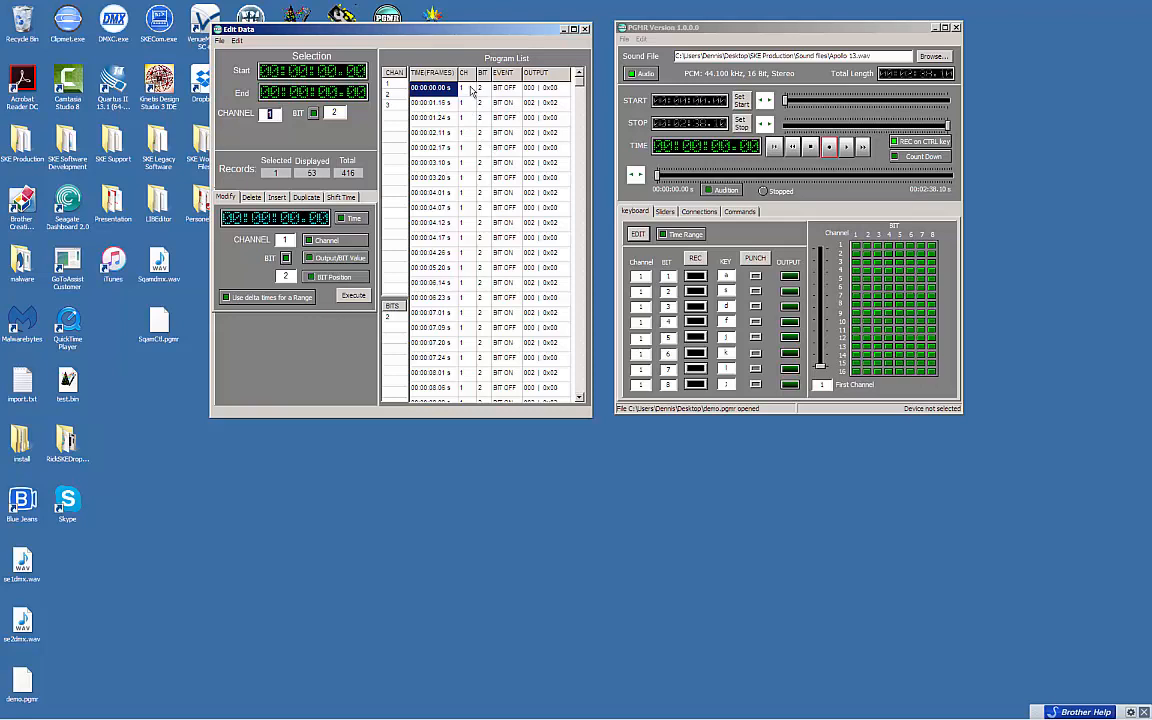
drag(579, 80, 593, 388)
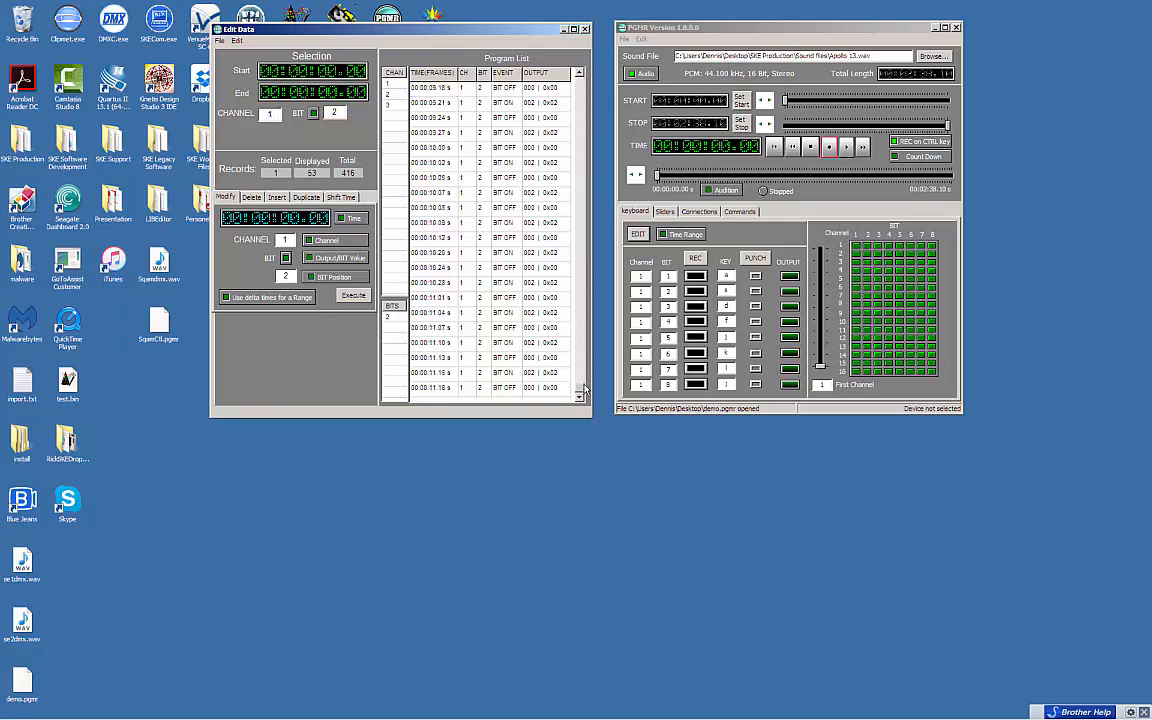
drag(582, 390, 590, 62)
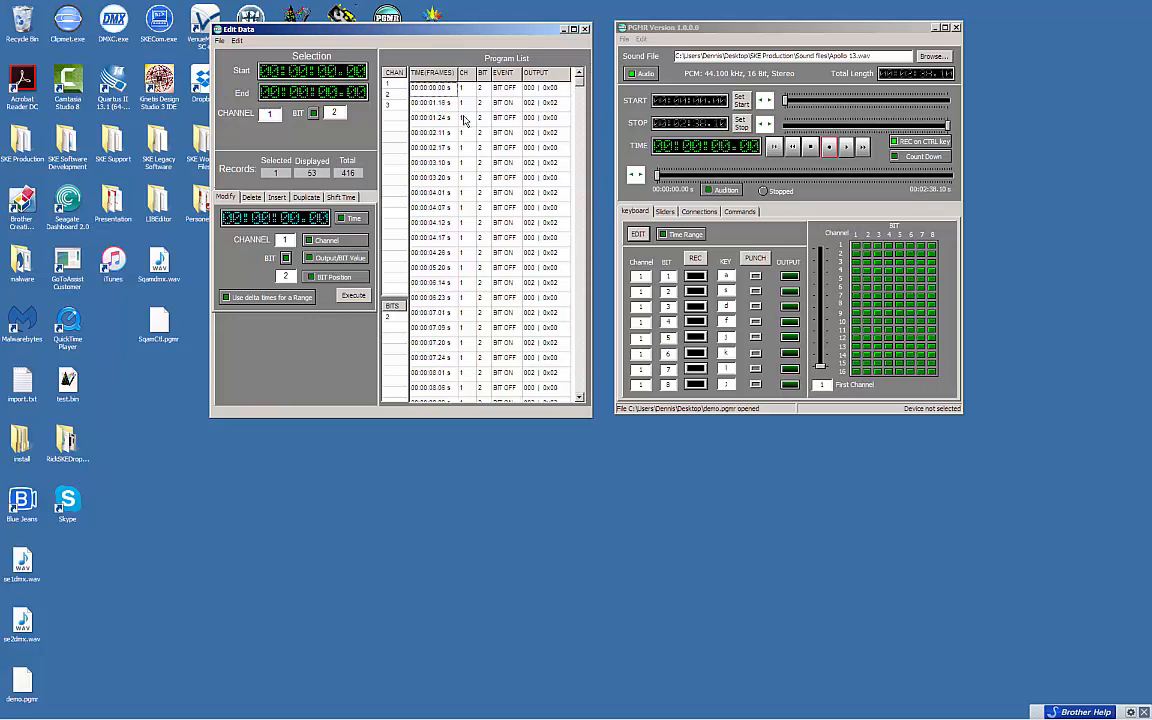
Step: Review the program lists recorded for channel 2 and channel 3
click(388, 94)
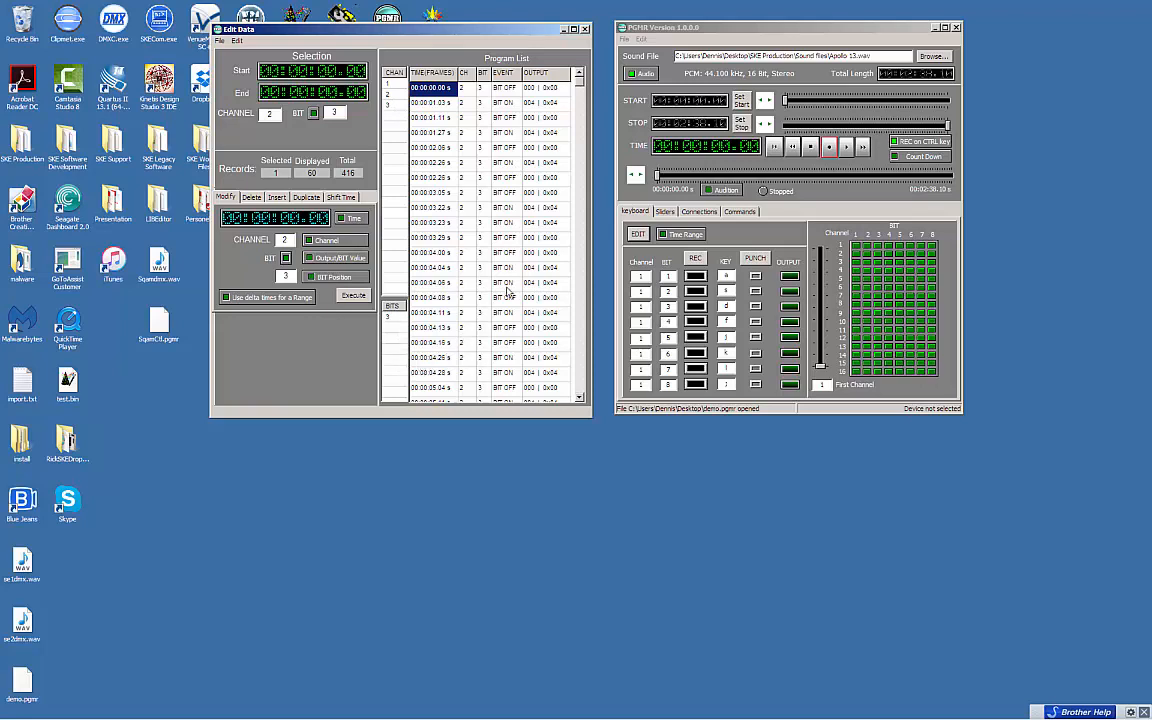
click(388, 105)
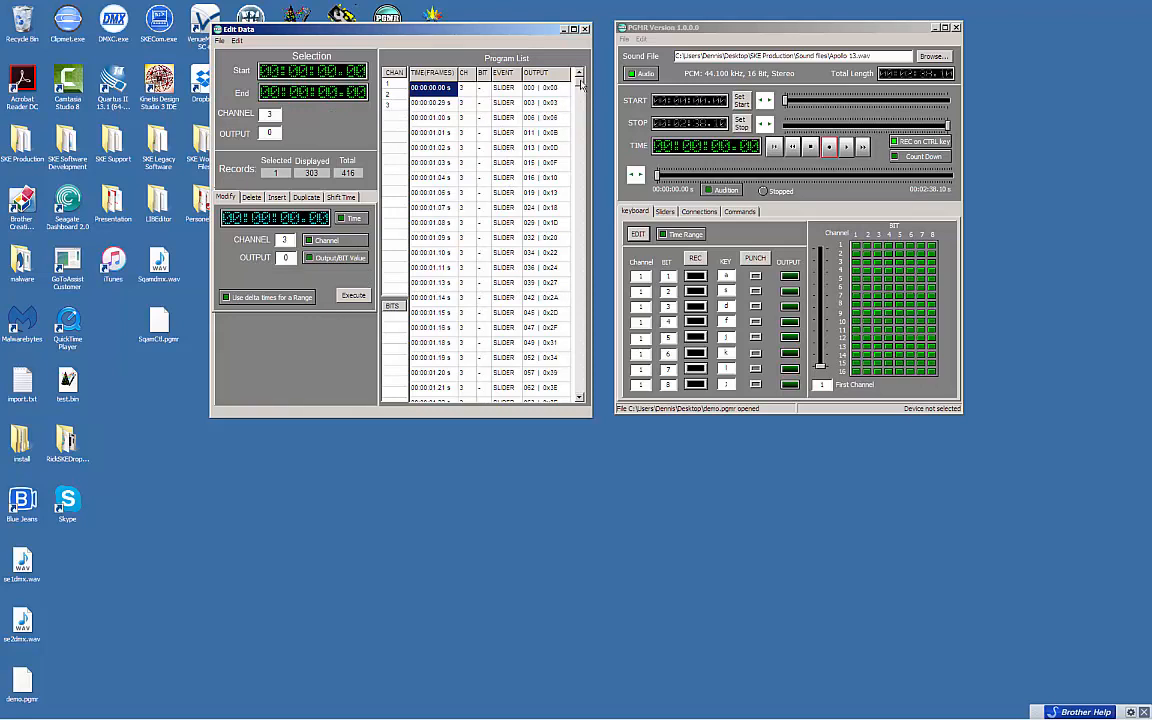
mouse_move(579, 80)
mouse_down()
mouse_move(580, 397)
mouse_move(602, 320)
mouse_move(579, 76)
mouse_up()
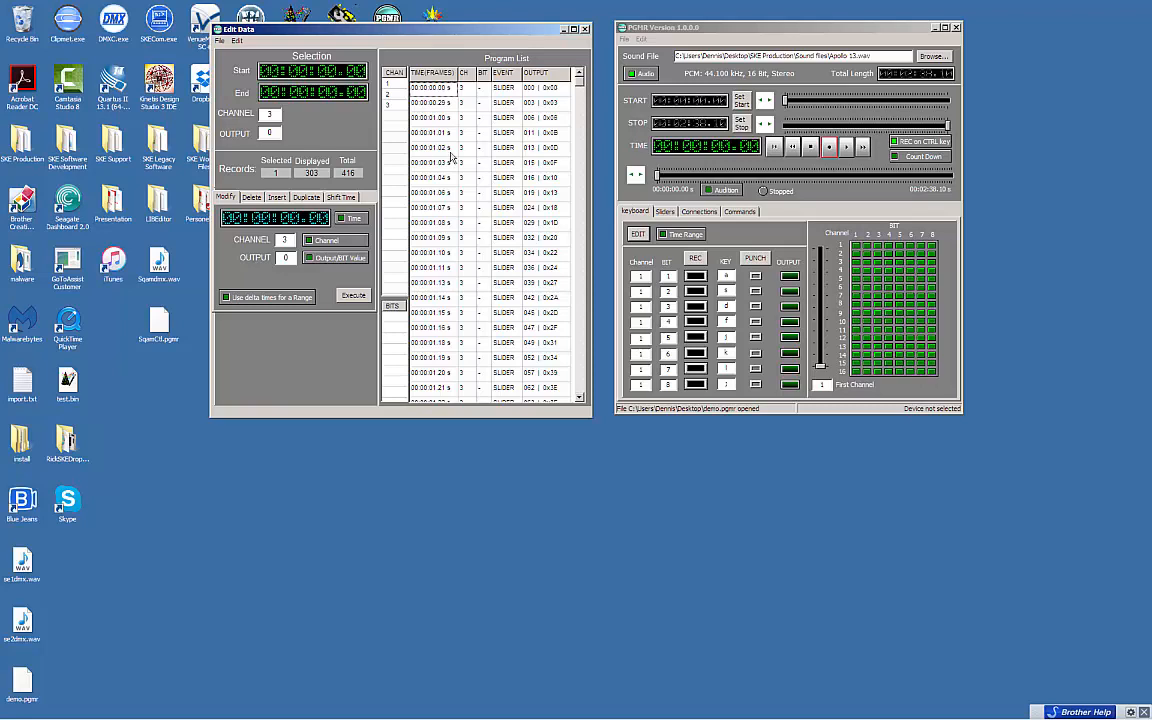
Step: Select the channel 3 records from 00:00:01.01 to 00:00:01.13 and review the Delete, Insert, Duplicate, Shift Time and Modify options
drag(430, 147, 445, 285)
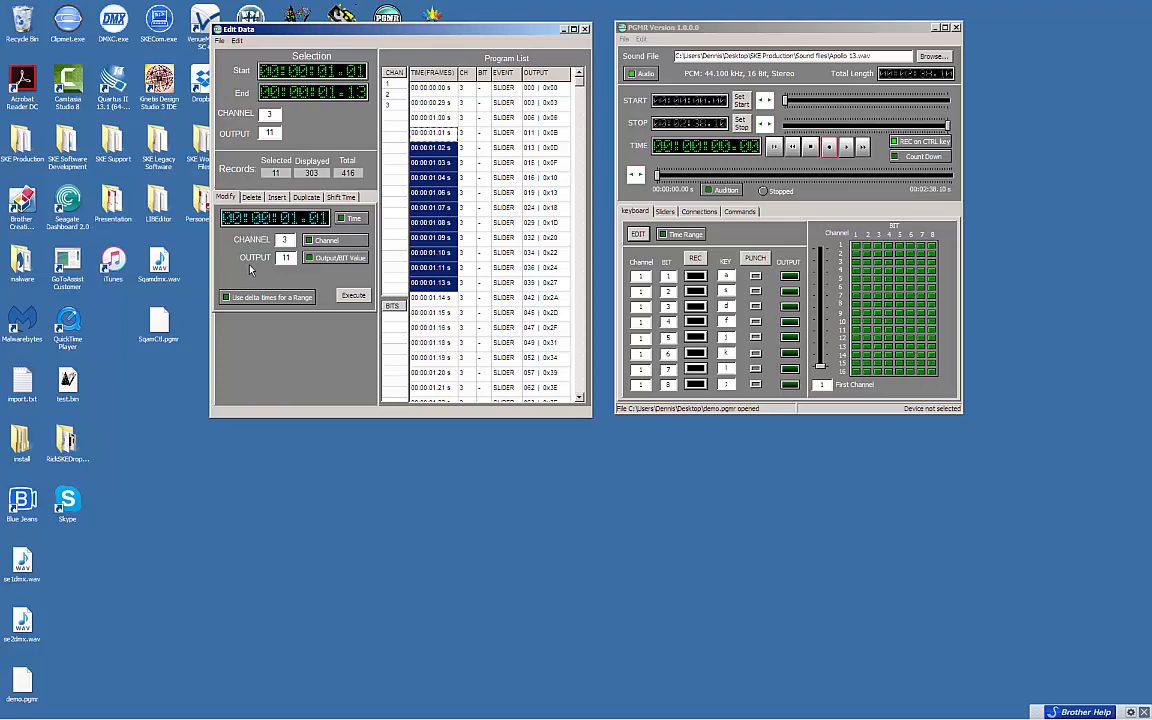
click(250, 198)
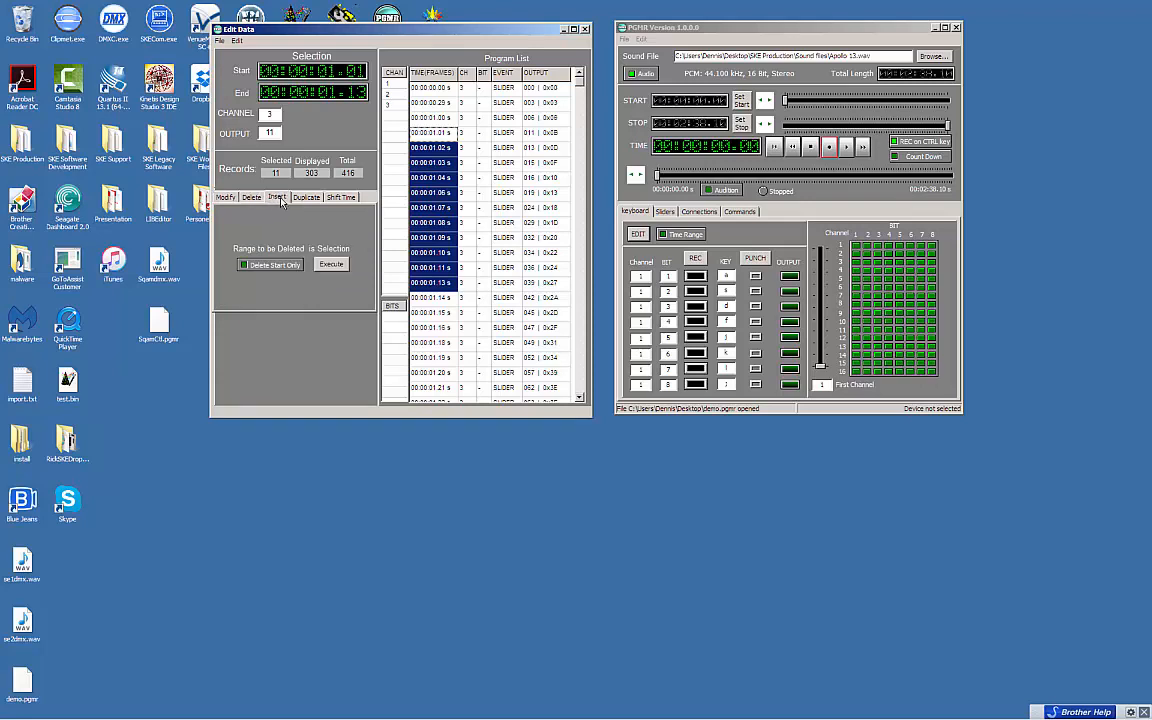
click(282, 199)
click(308, 199)
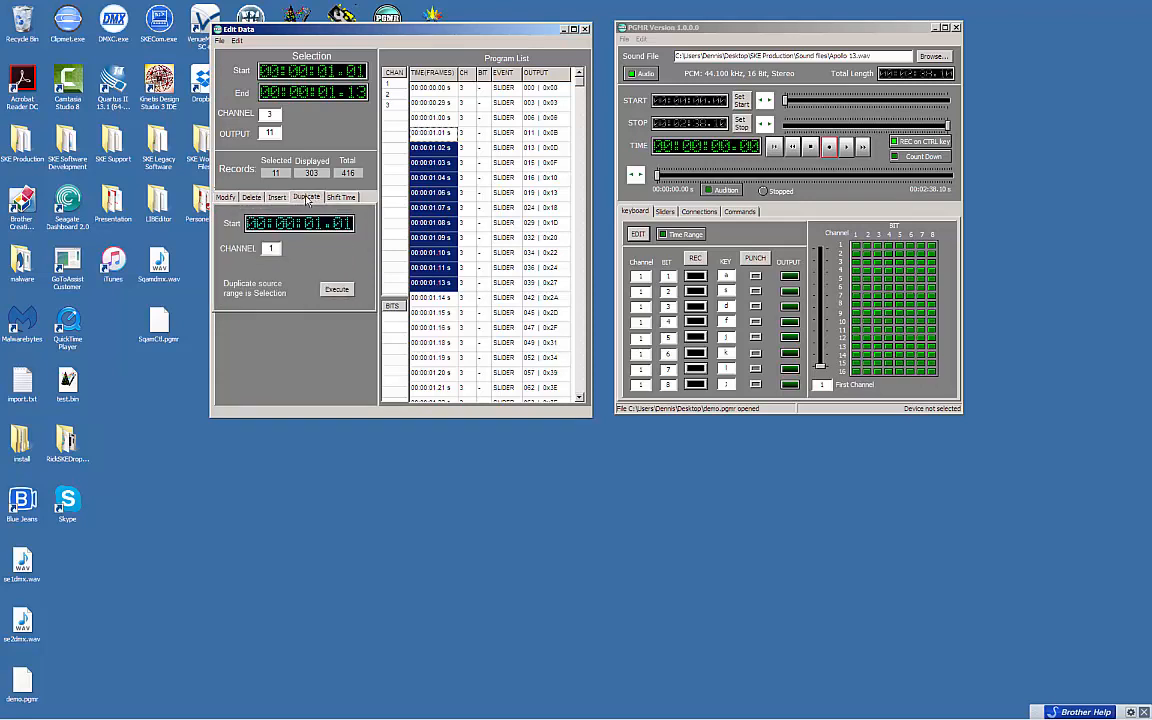
click(350, 198)
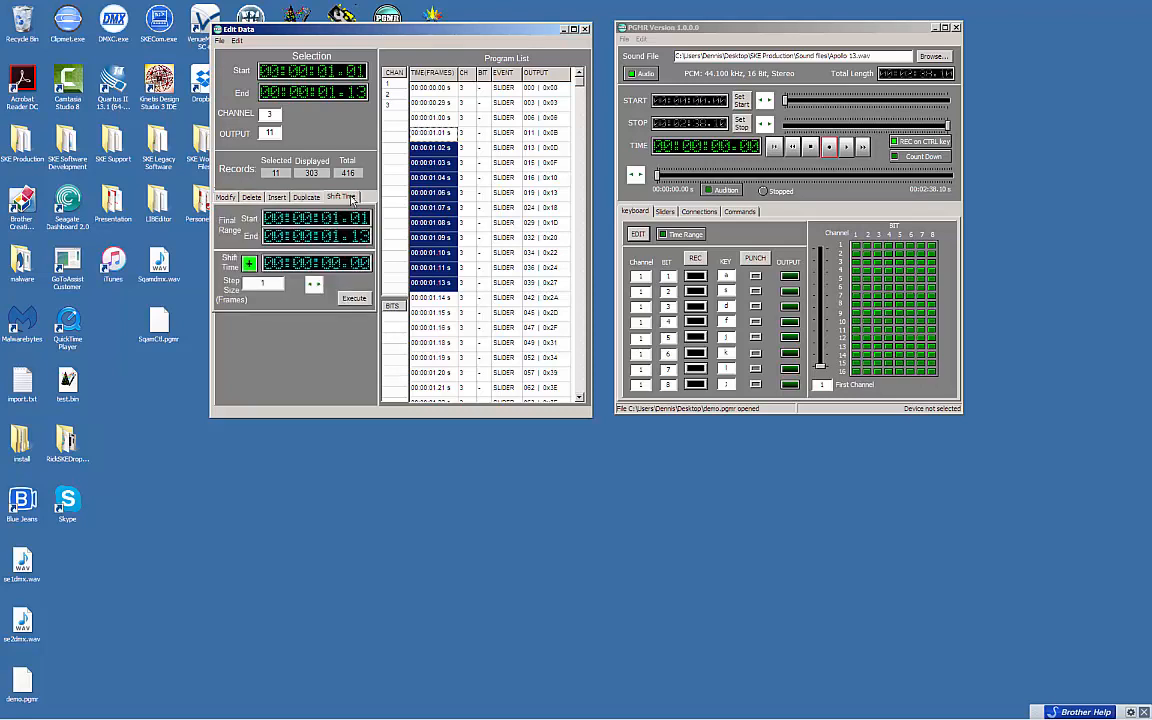
click(226, 197)
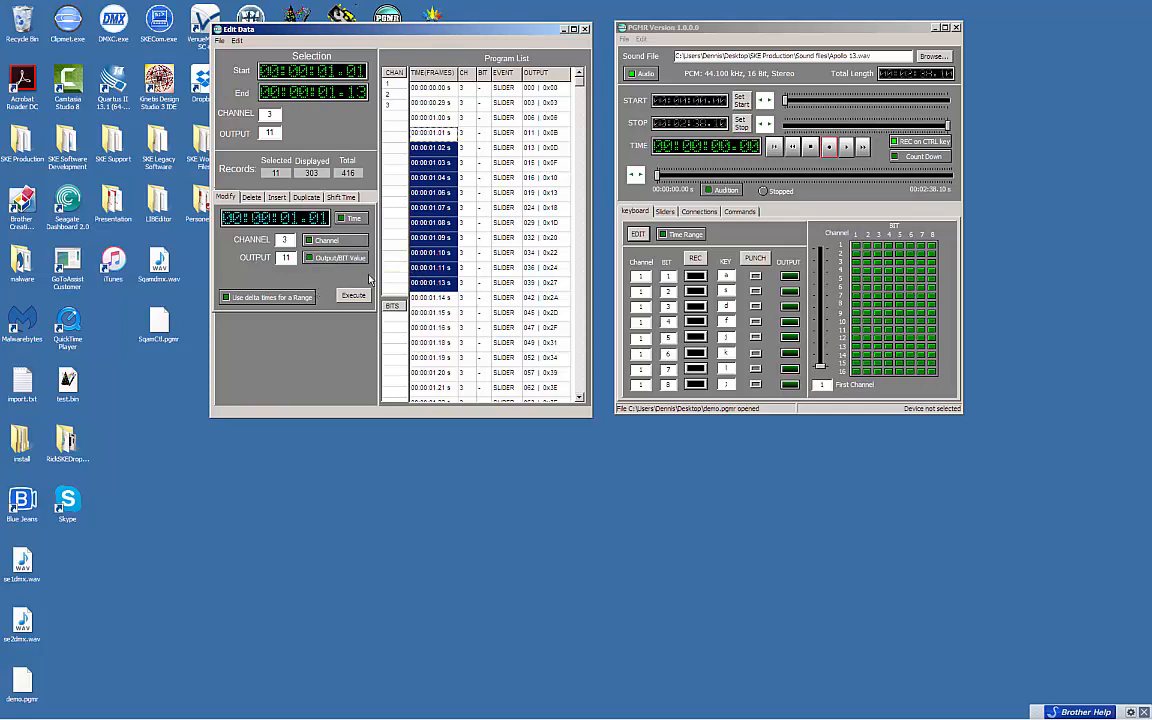
Step: Using delta times for a range, modify the channel 3 records from 00:00:01.06 to 00:00:01.13 to start at 00:00:01.05
click(290, 298)
click(394, 105)
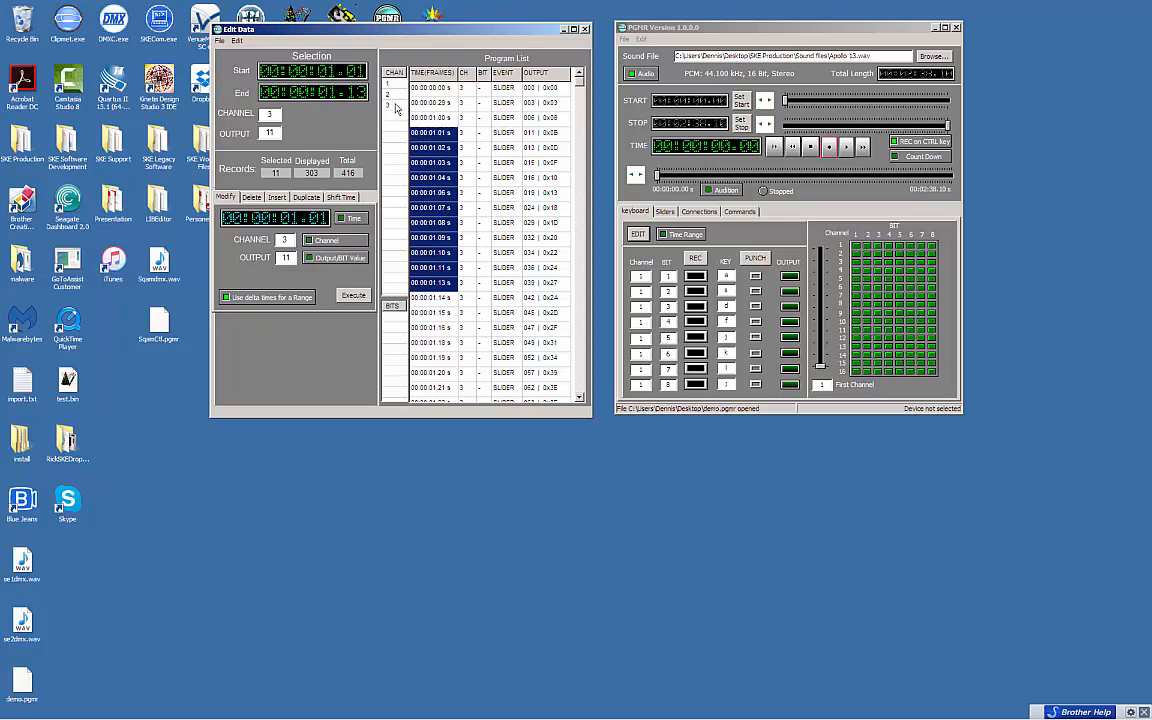
click(438, 192)
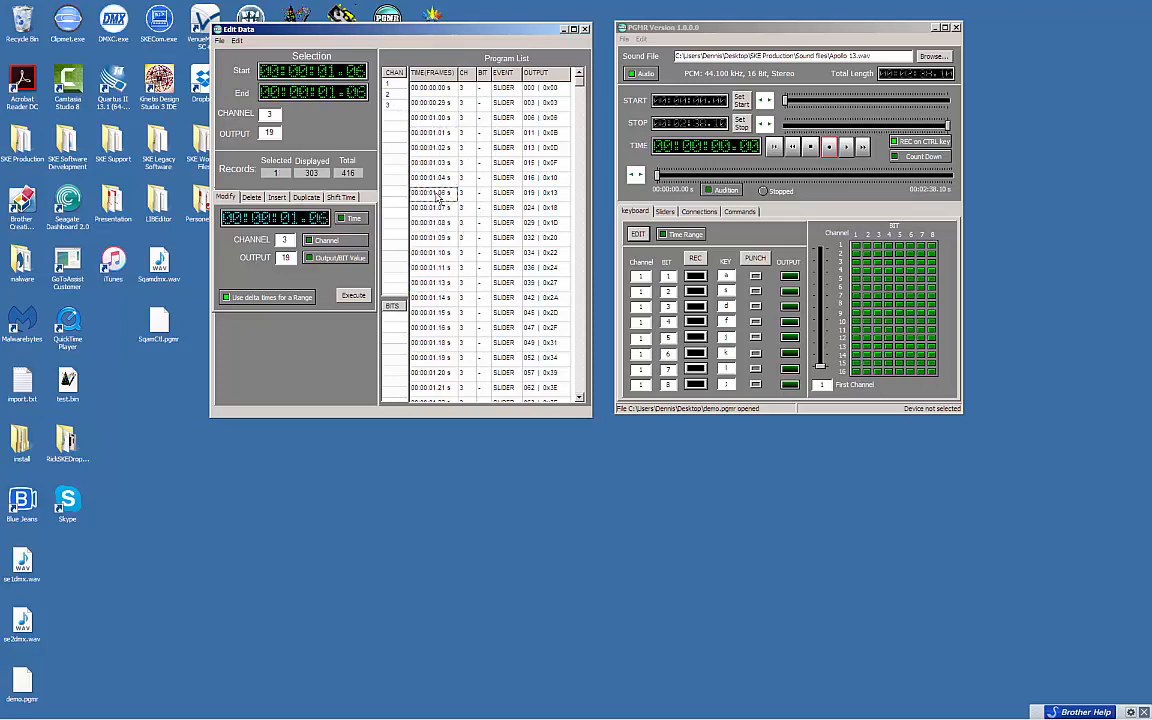
drag(440, 207, 441, 285)
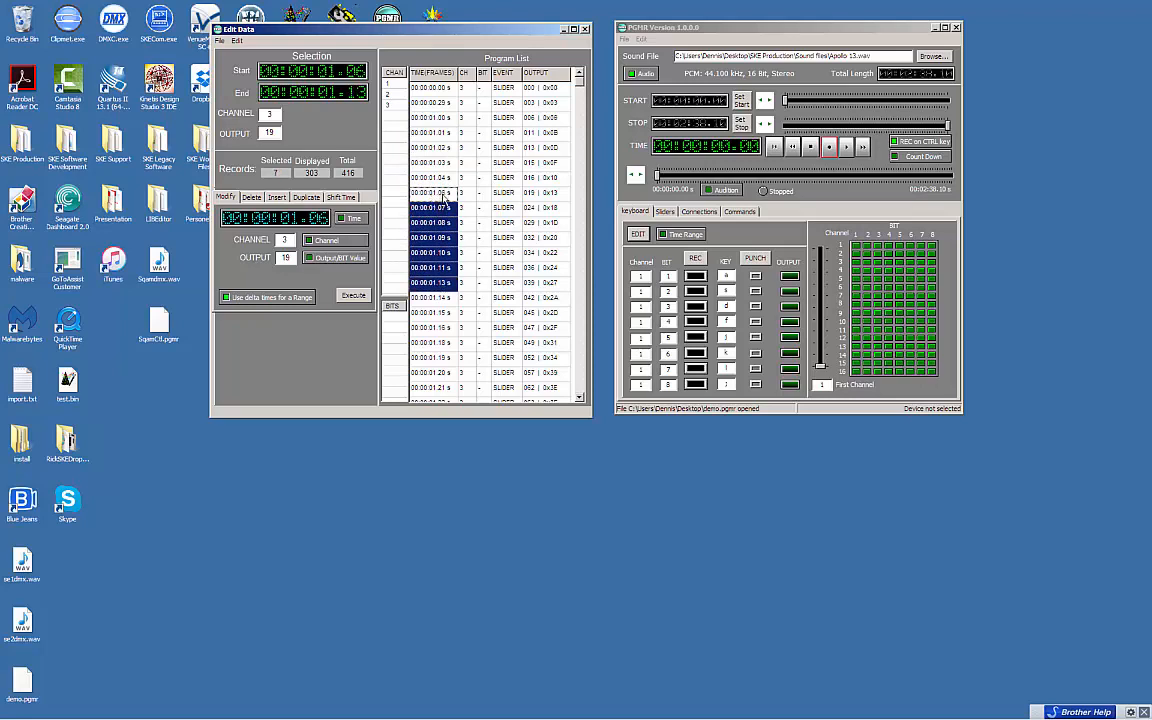
click(318, 218)
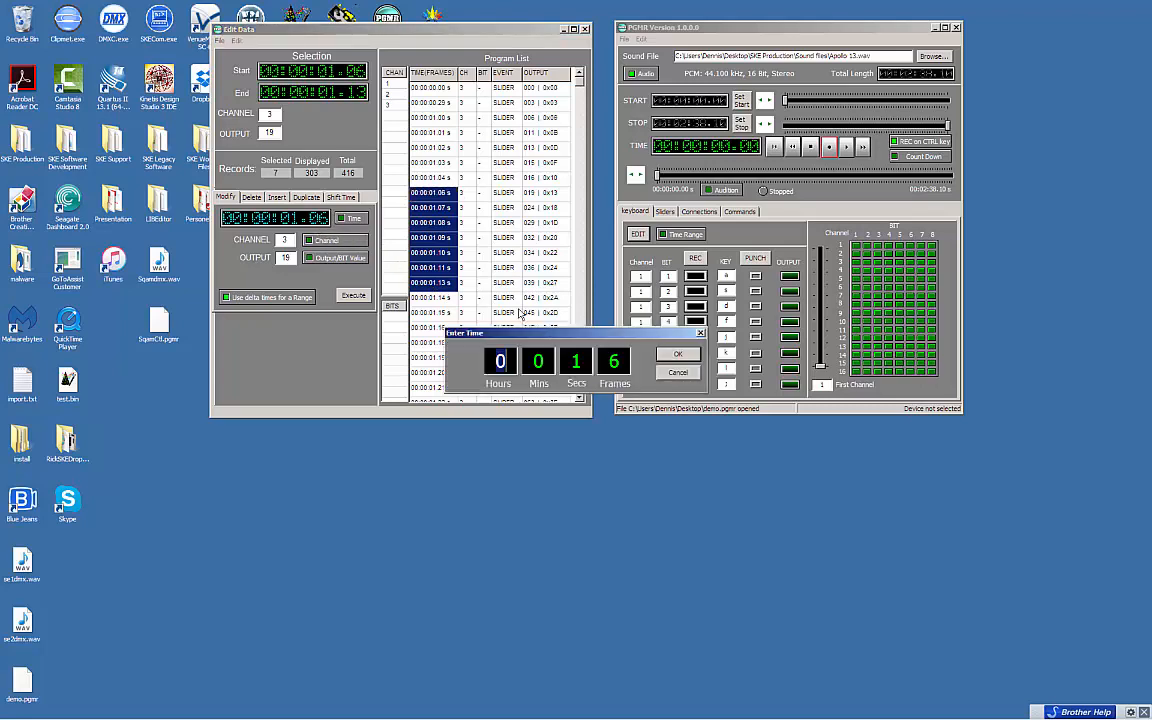
double_click(617, 361)
text(5)
click(673, 356)
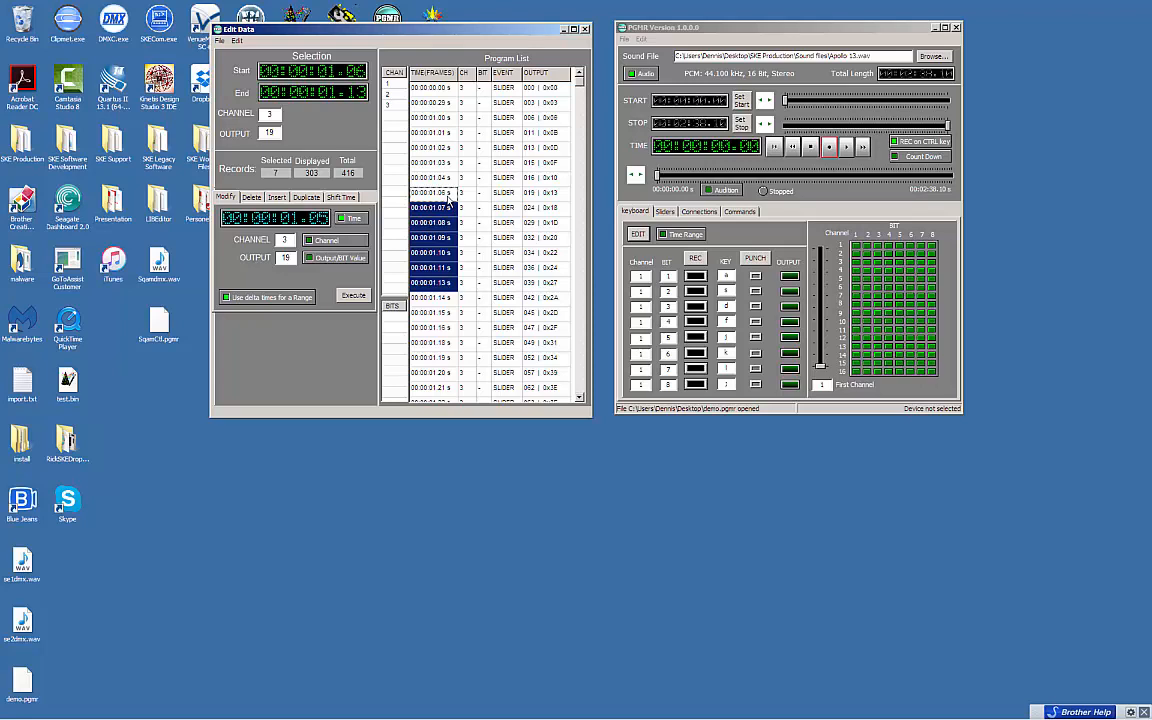
click(355, 295)
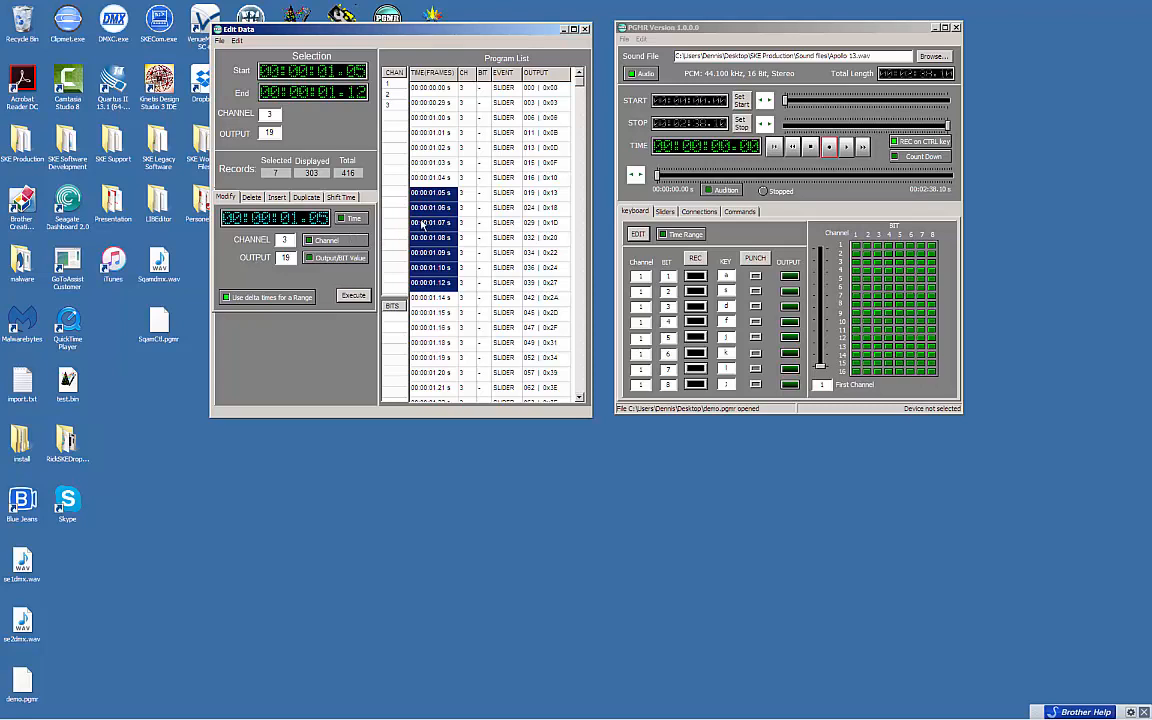
Step: Select all channel 3 slider records and reassign them to channel 4
click(437, 90)
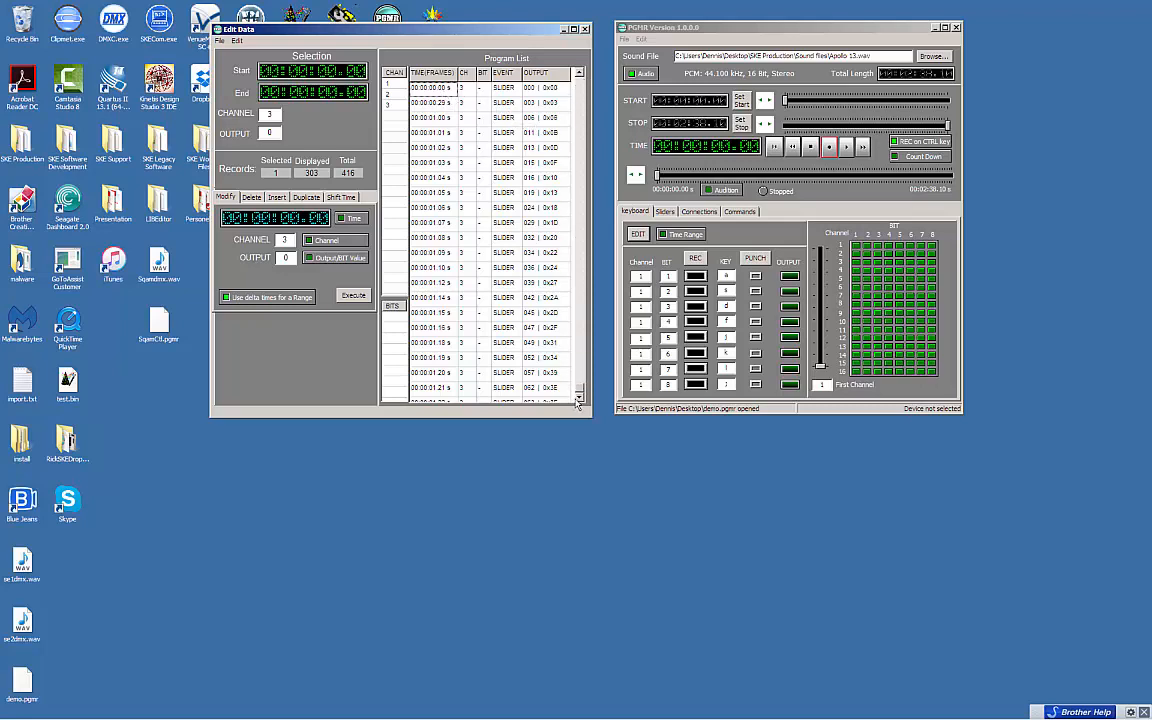
drag(576, 399, 575, 401)
shift+click(435, 391)
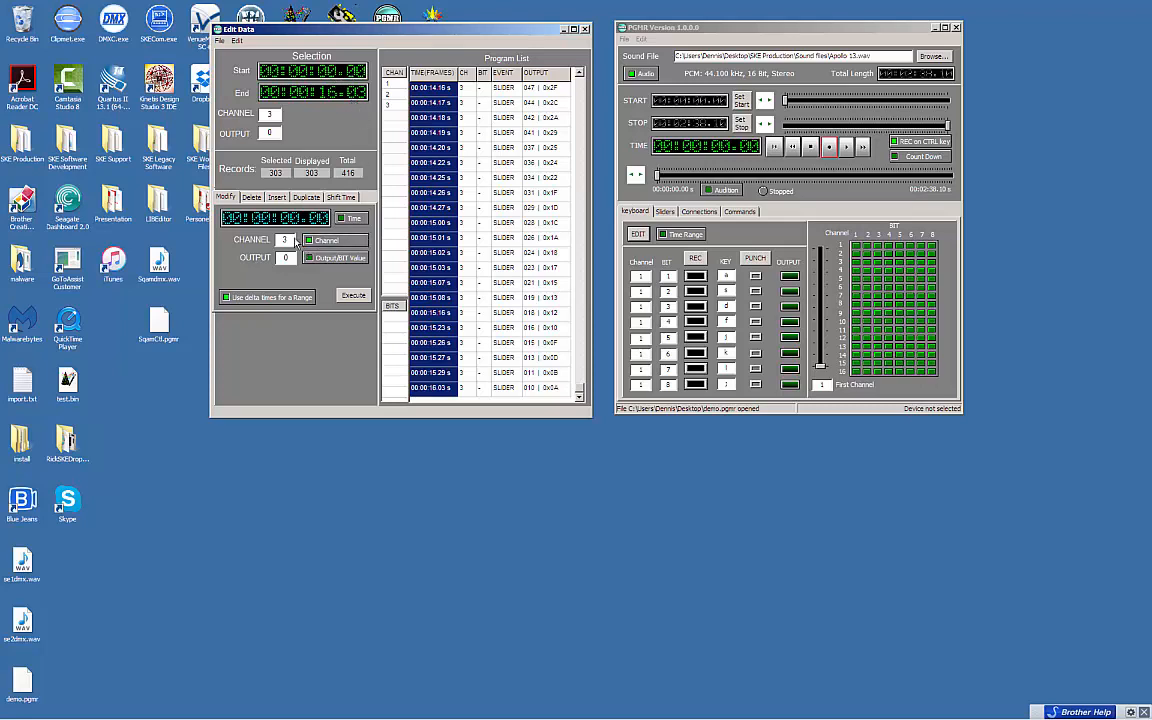
drag(286, 240, 279, 240)
text(4)
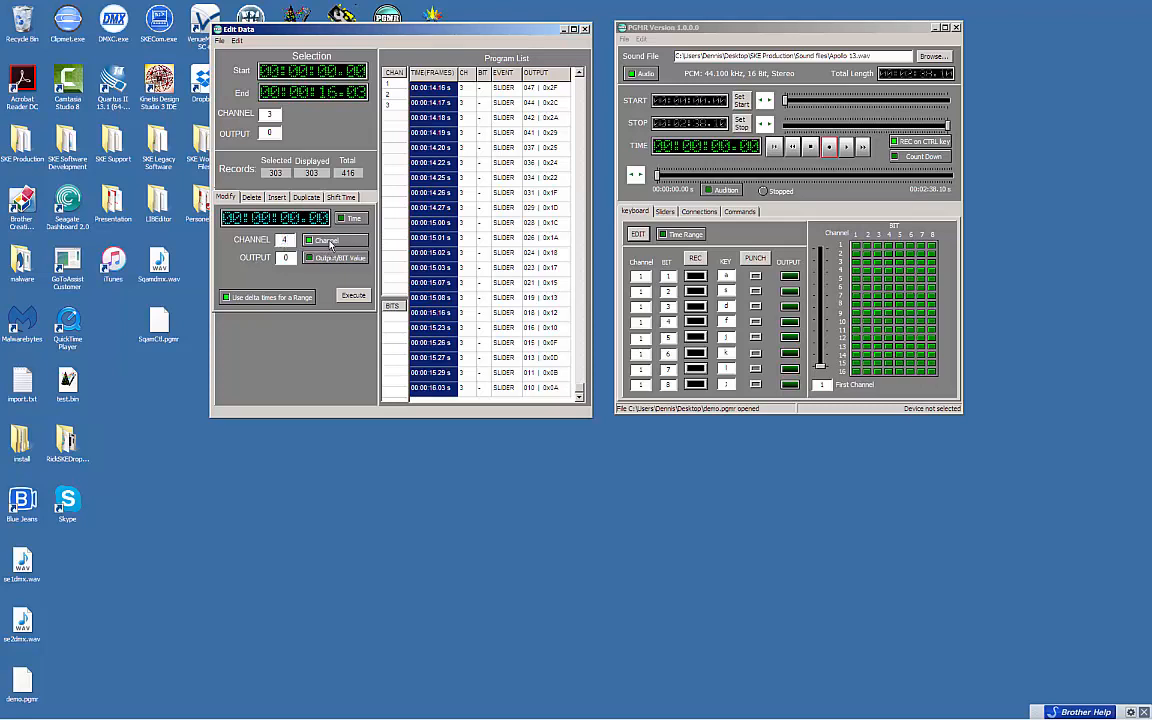
click(330, 244)
click(357, 296)
Step: Play the program to check channel 4 on the bit grid and the sliders, then stop and return to the start
click(846, 147)
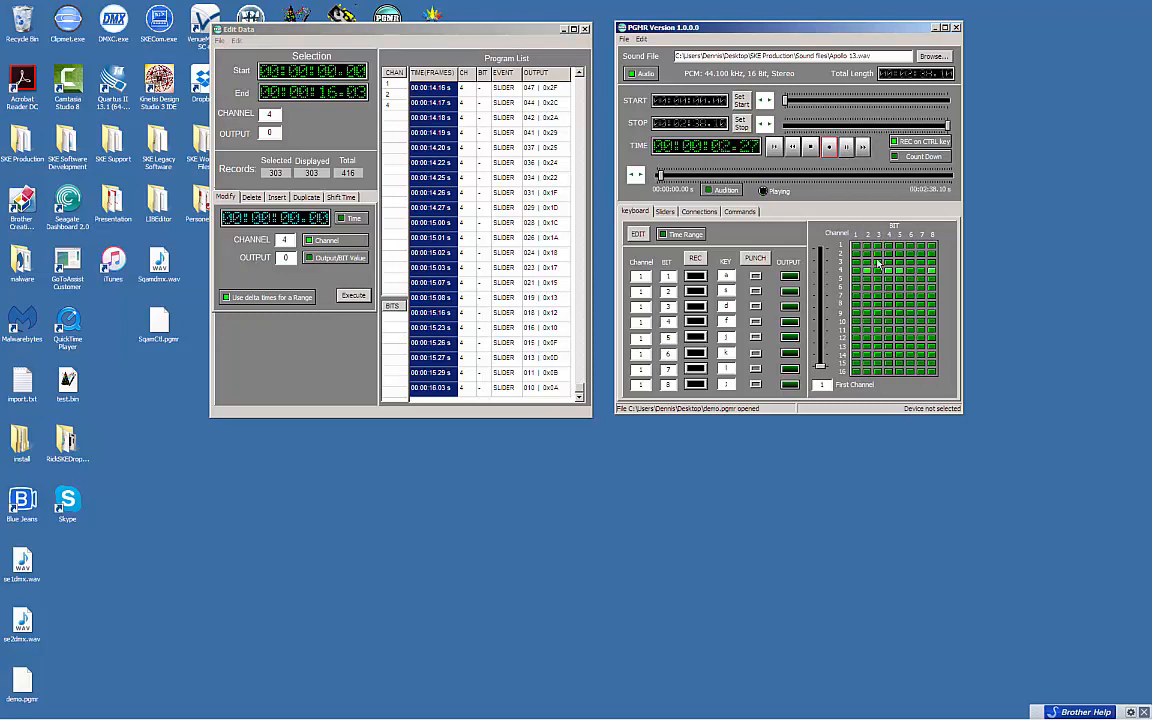
click(668, 211)
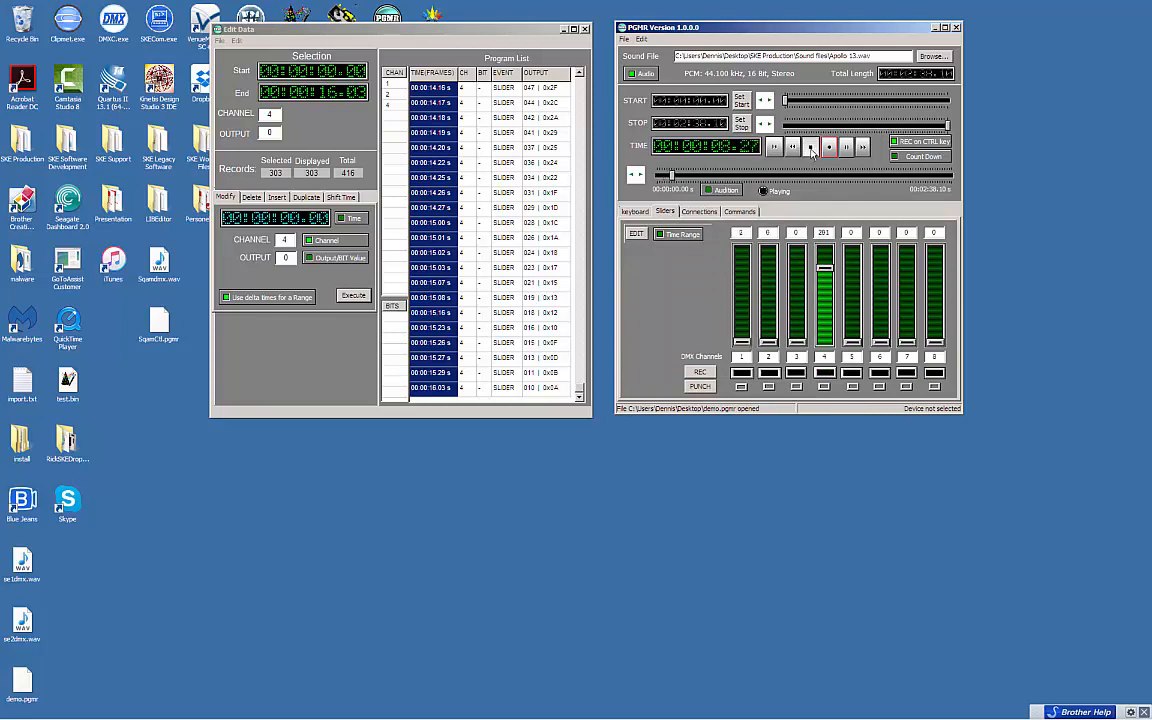
click(772, 148)
click(772, 148)
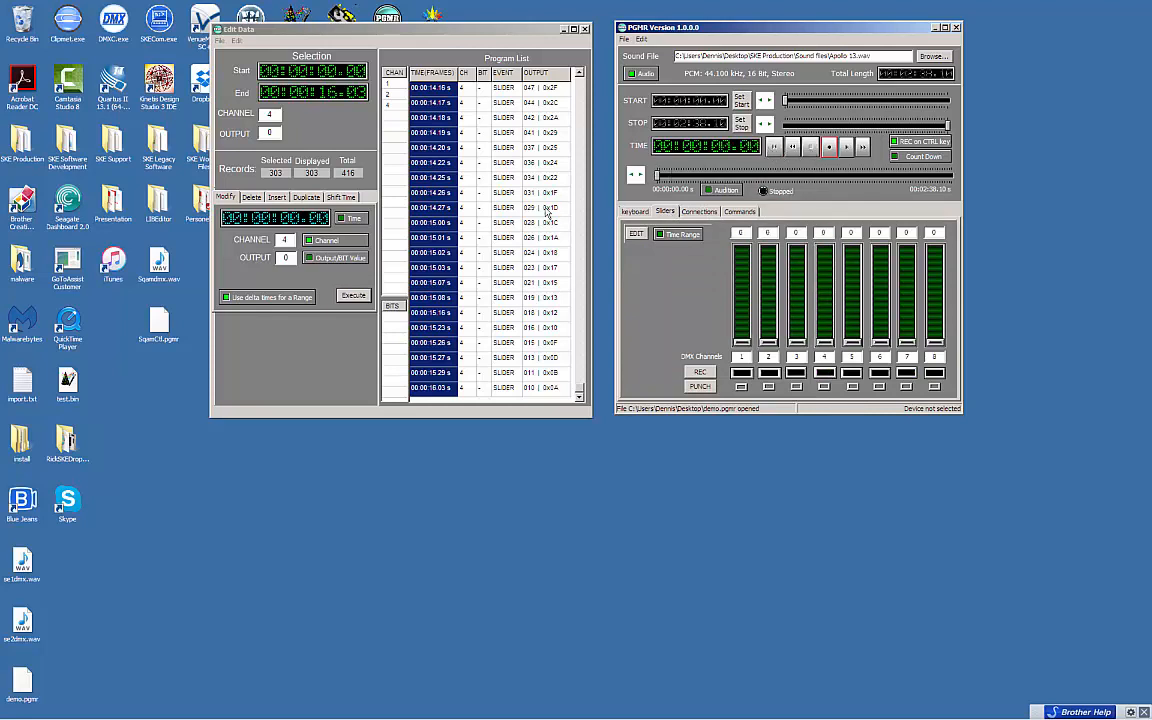
Step: Delete the channel 1 record at 00:00:00.00 from the program list
click(253, 199)
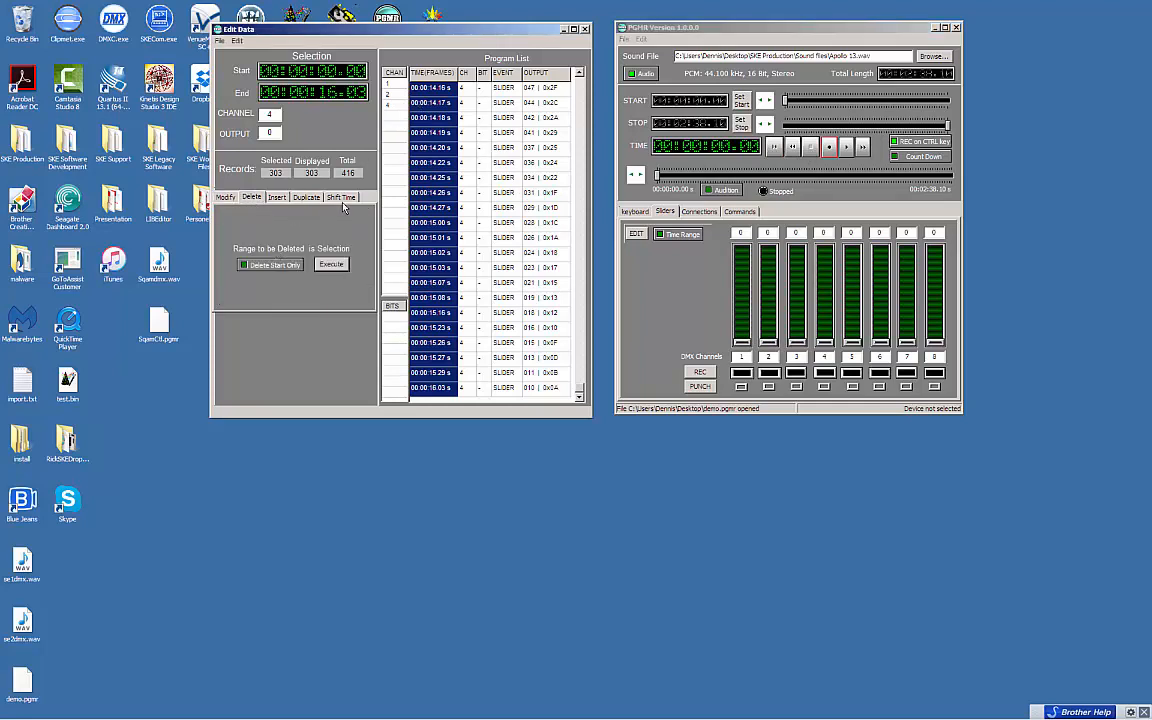
click(397, 87)
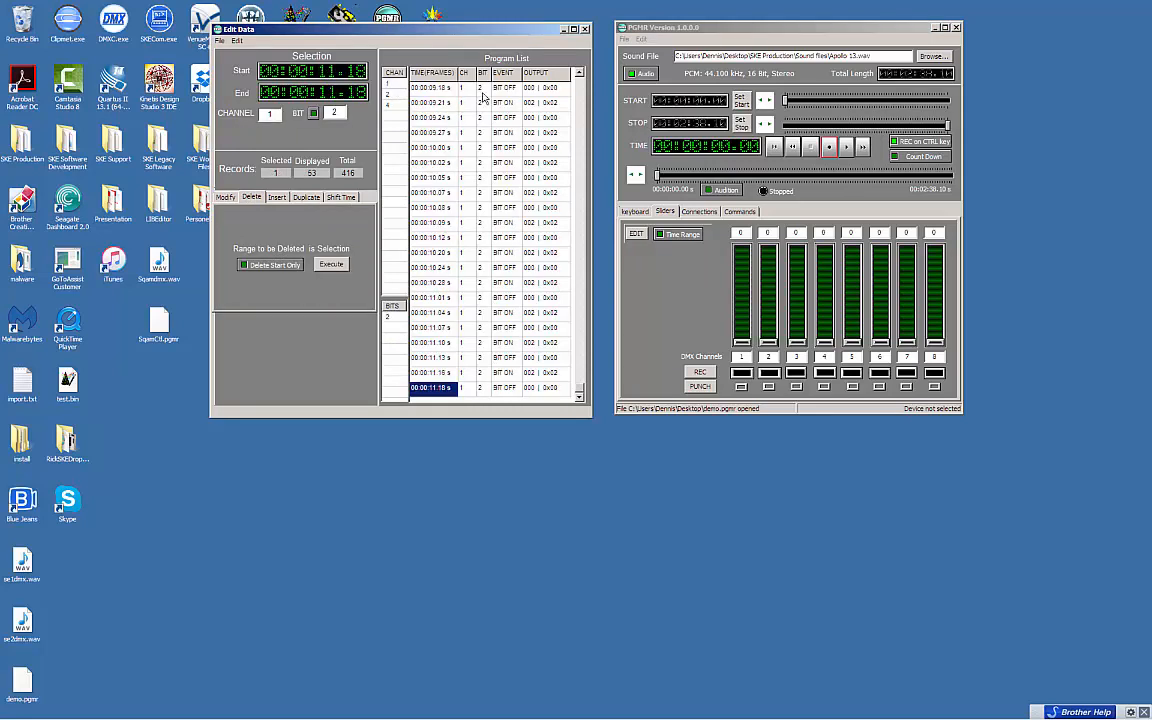
click(581, 386)
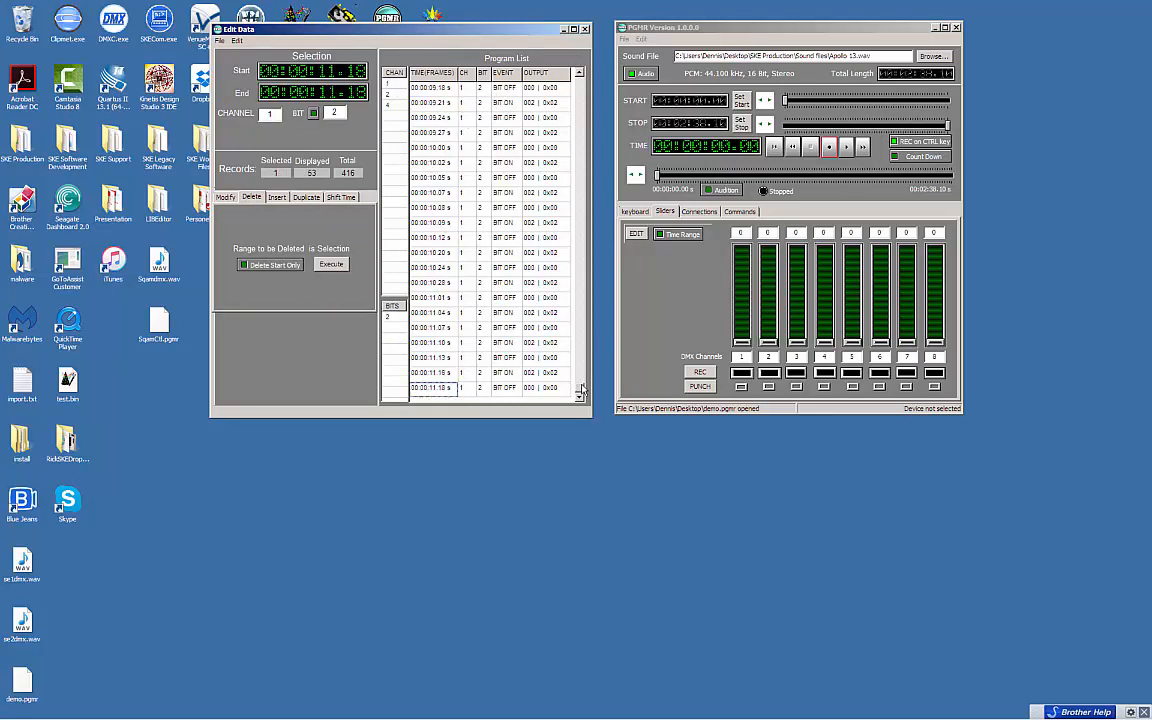
scroll(523, 263, up, 10)
click(430, 88)
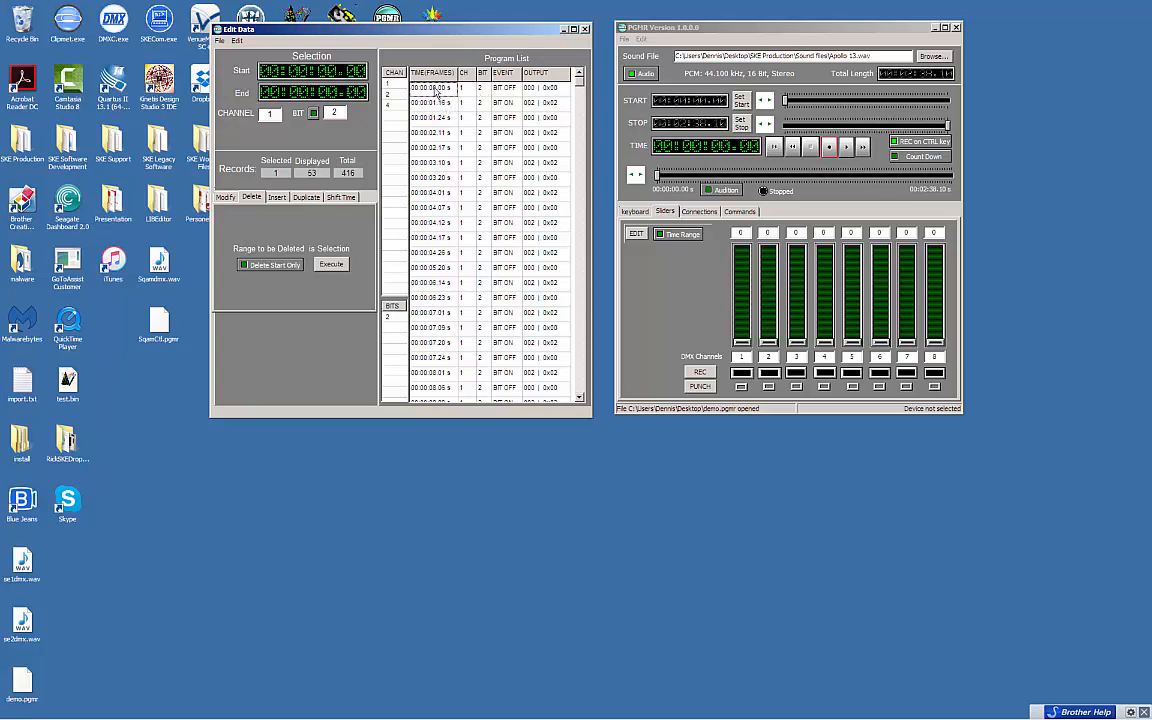
click(340, 266)
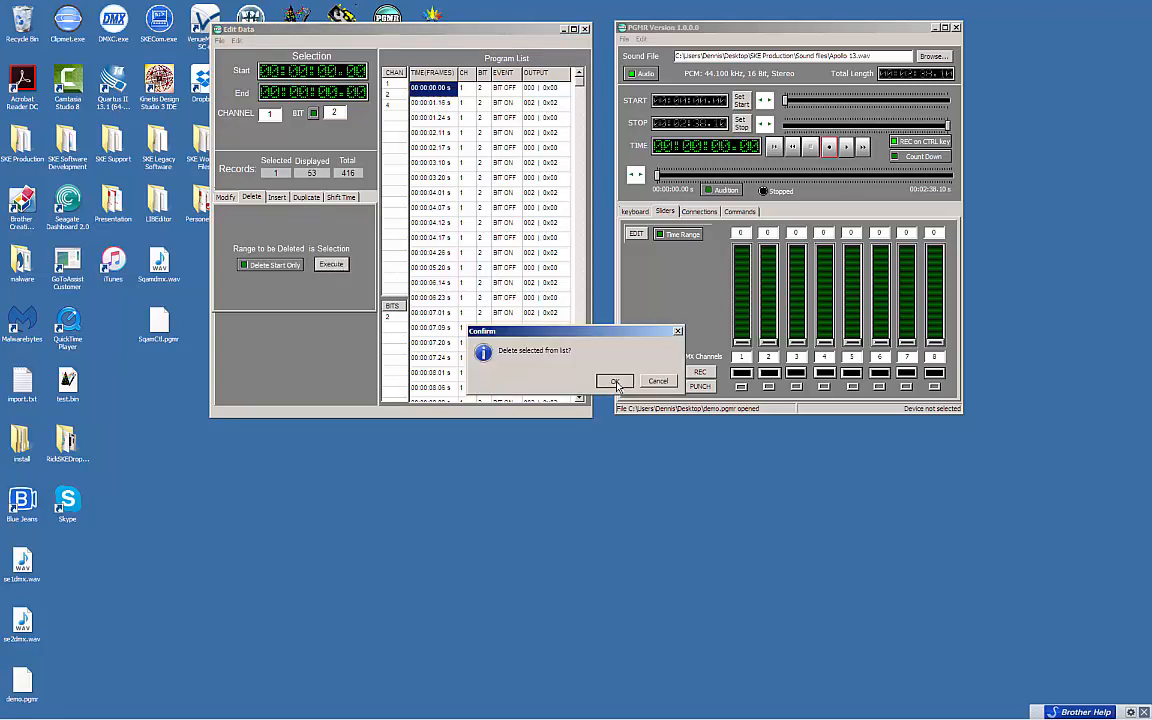
click(614, 381)
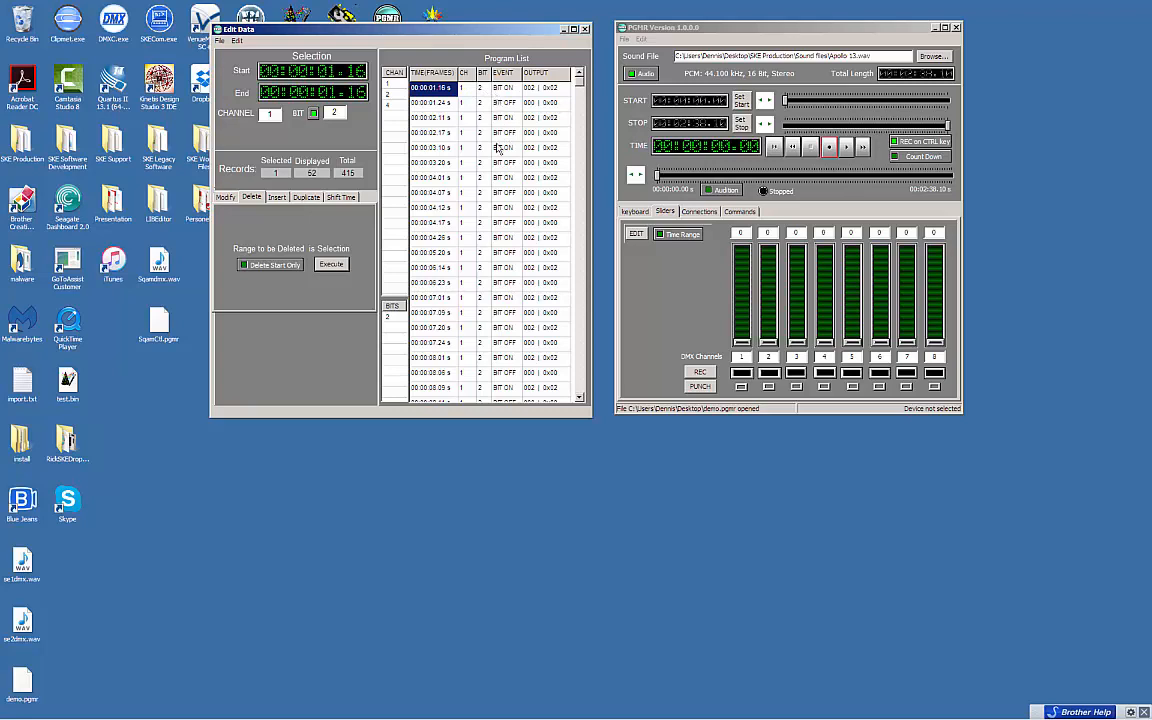
Step: Set the output of the last channel 4 record, at 00:00:16.03, to 0
click(277, 197)
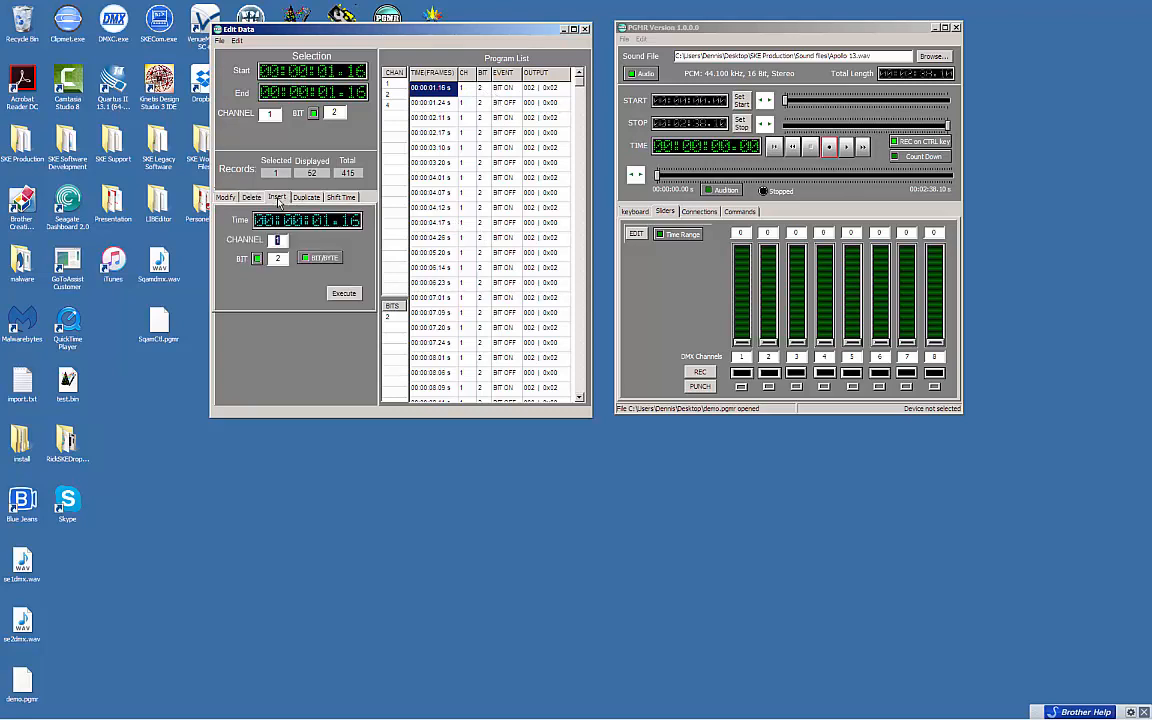
click(389, 105)
drag(580, 86, 593, 413)
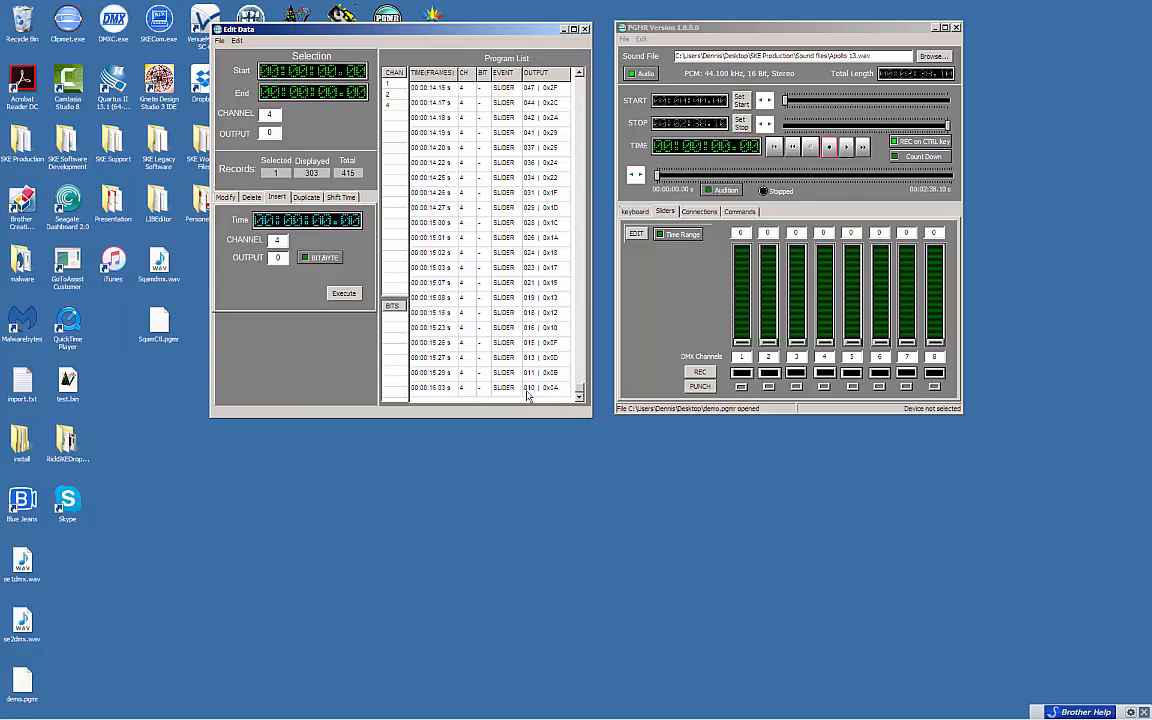
click(536, 392)
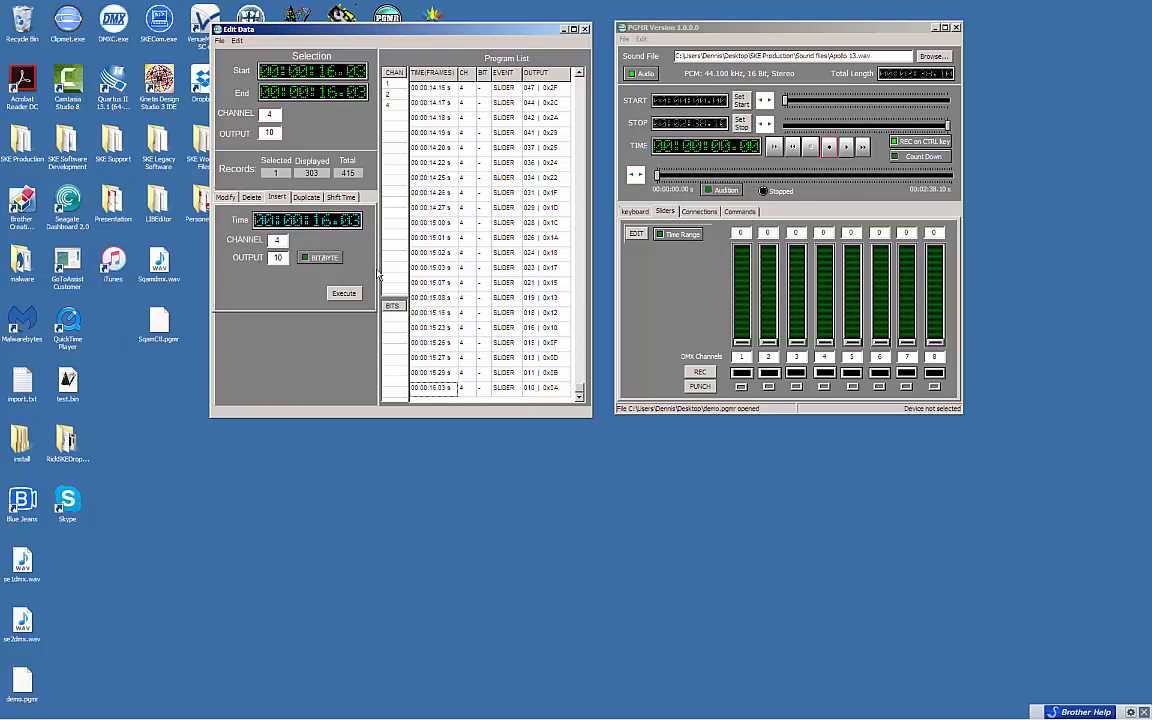
click(227, 198)
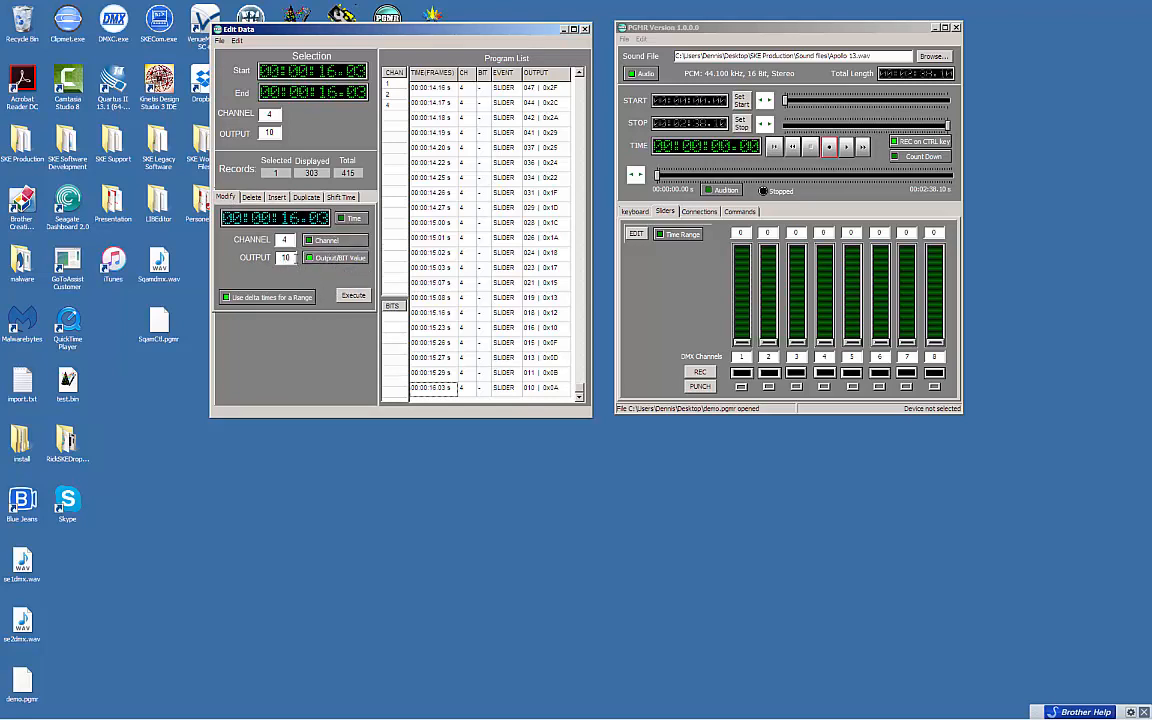
drag(296, 258, 268, 257)
text(0)
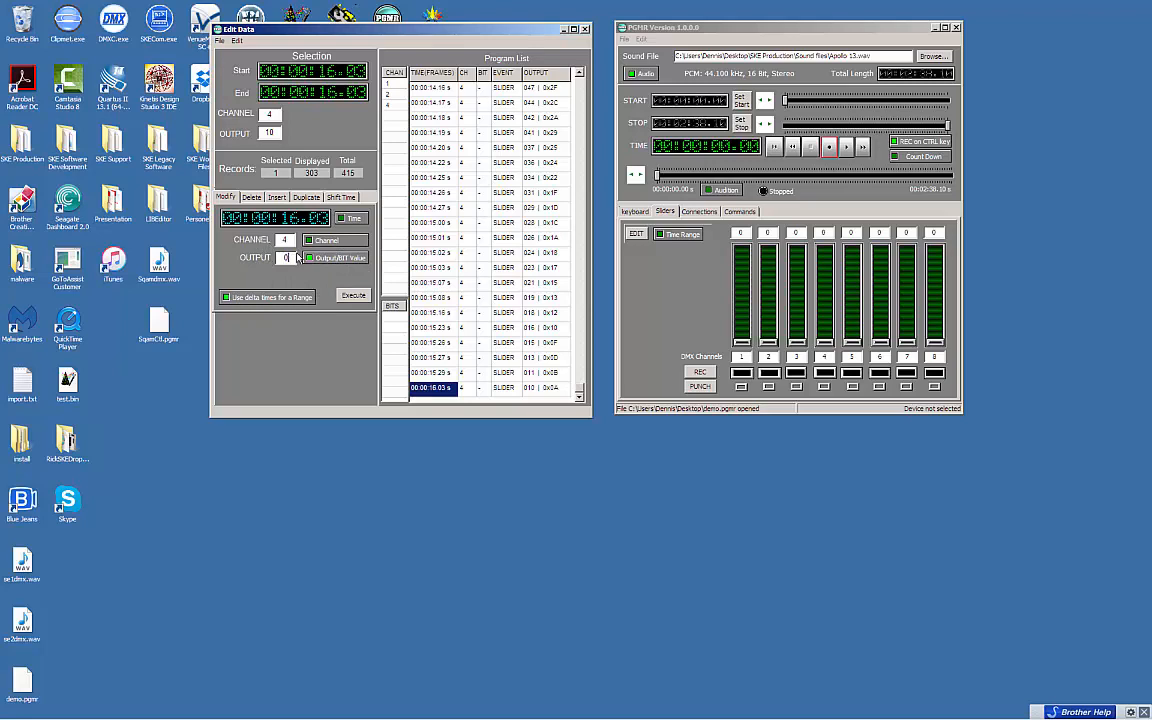
click(353, 296)
Step: Insert a channel 4 slider record at 00:00:16.00 with output 6
click(285, 199)
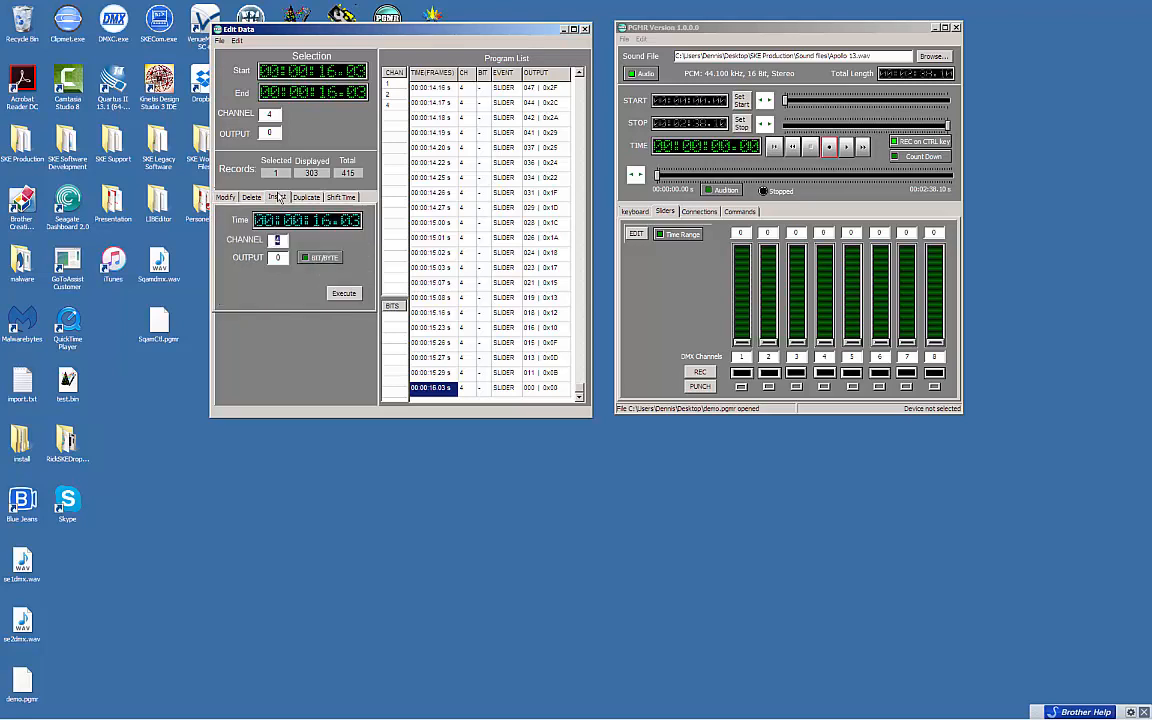
click(343, 222)
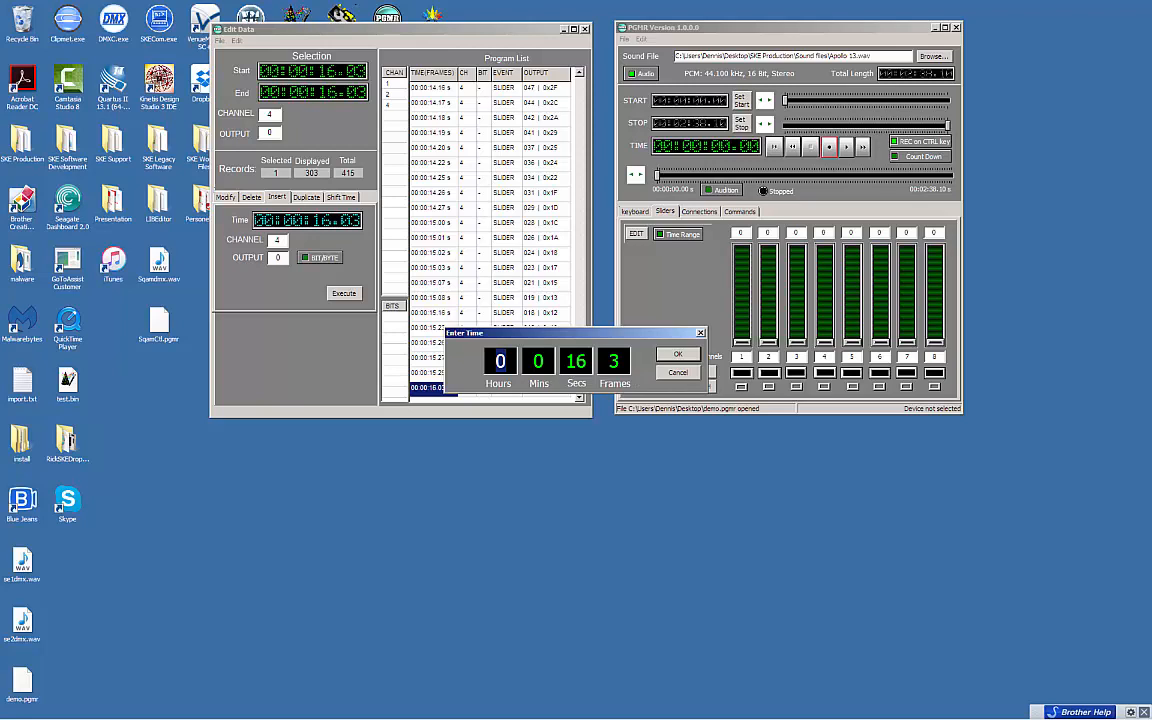
drag(622, 362, 606, 362)
click(668, 356)
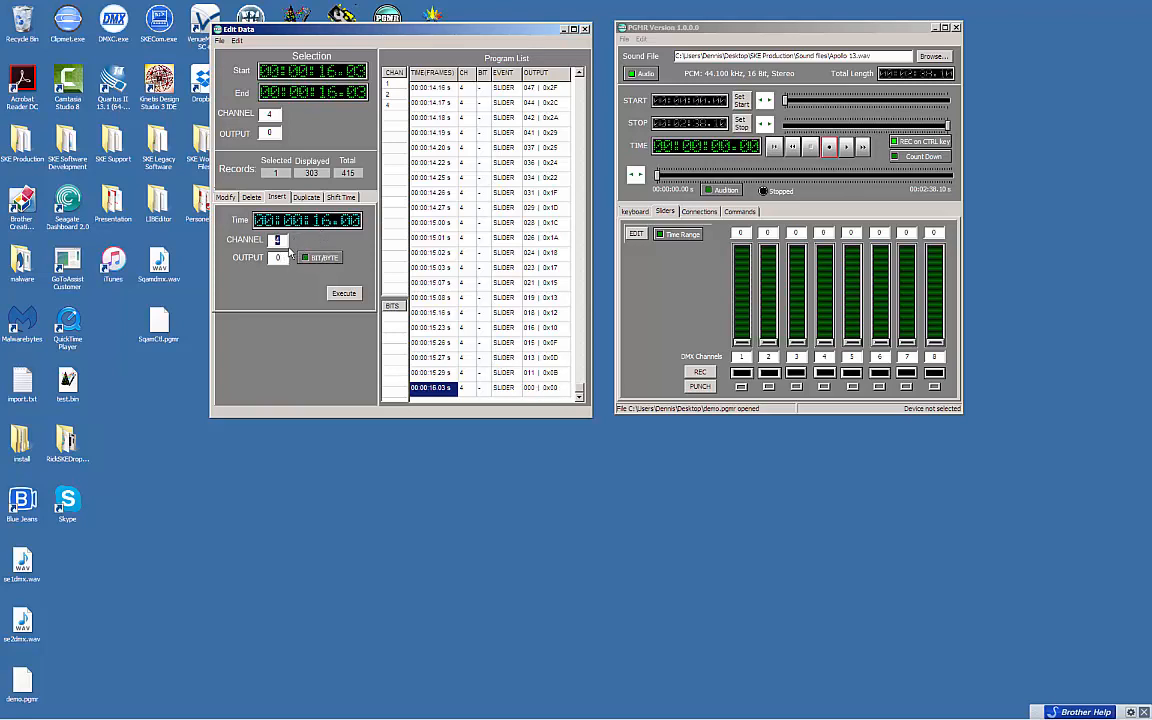
key(Tab)
click(346, 294)
click(580, 398)
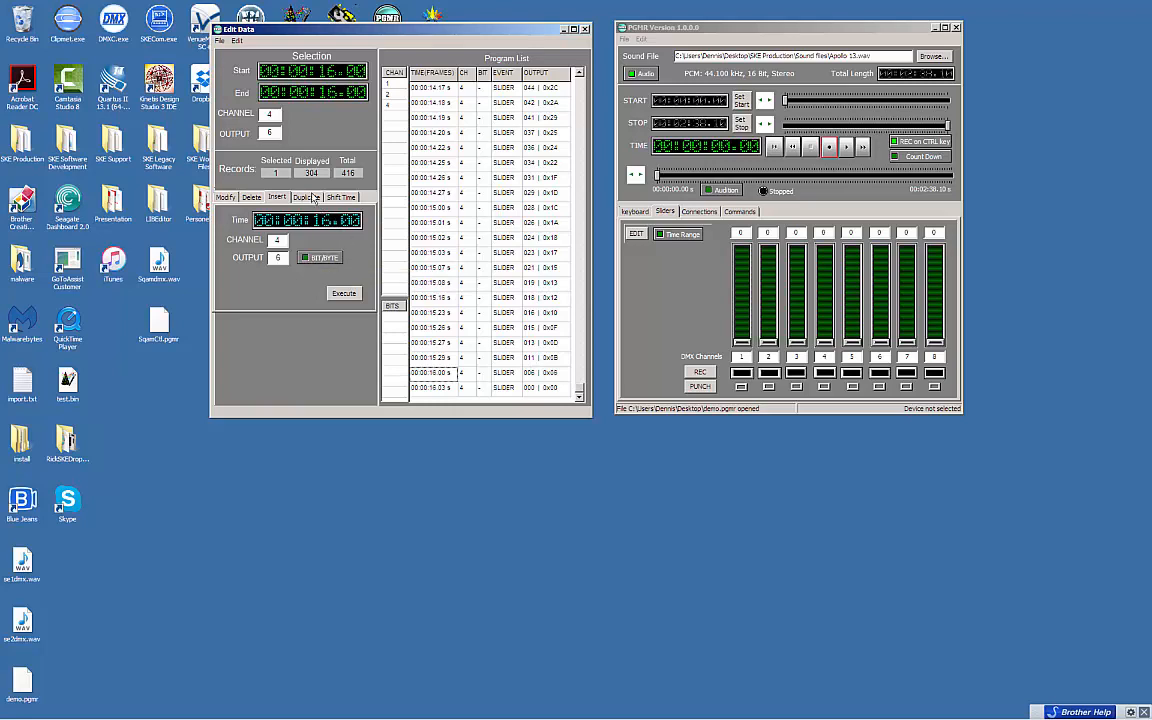
Step: Duplicate all channel 4 slider records from 00:00:00.00 to 00:00:16.03 onto channel 3, starting at 00:00:00.00
click(307, 197)
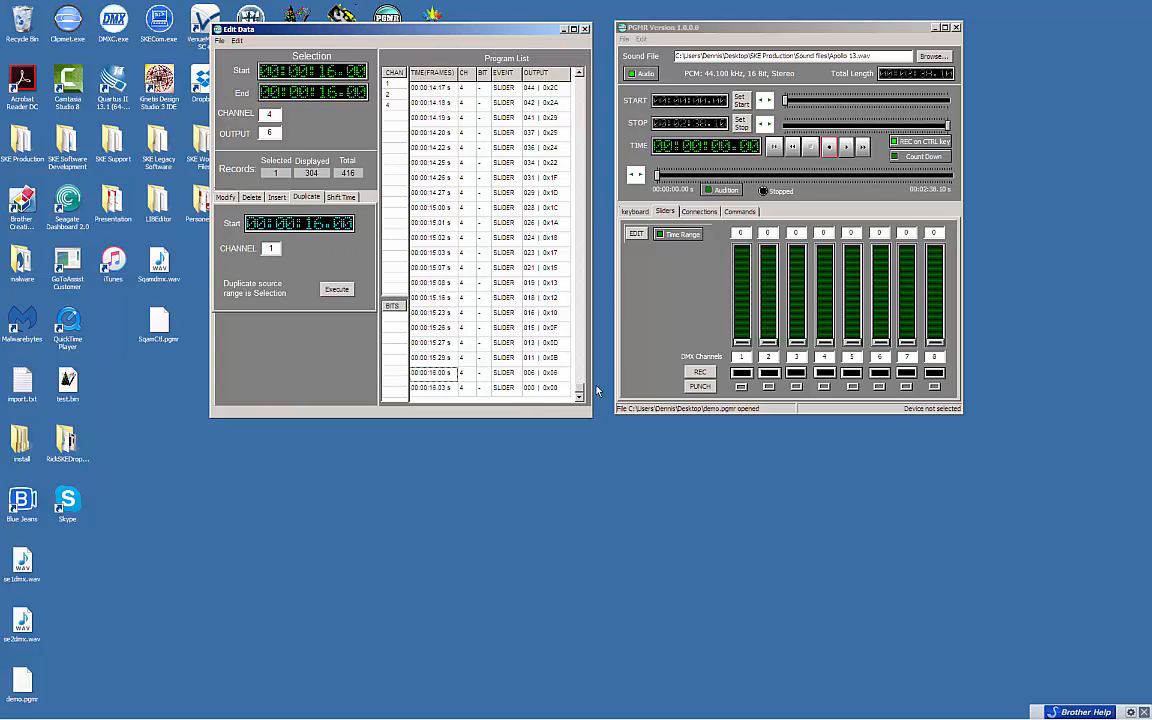
drag(581, 389, 583, 70)
click(429, 89)
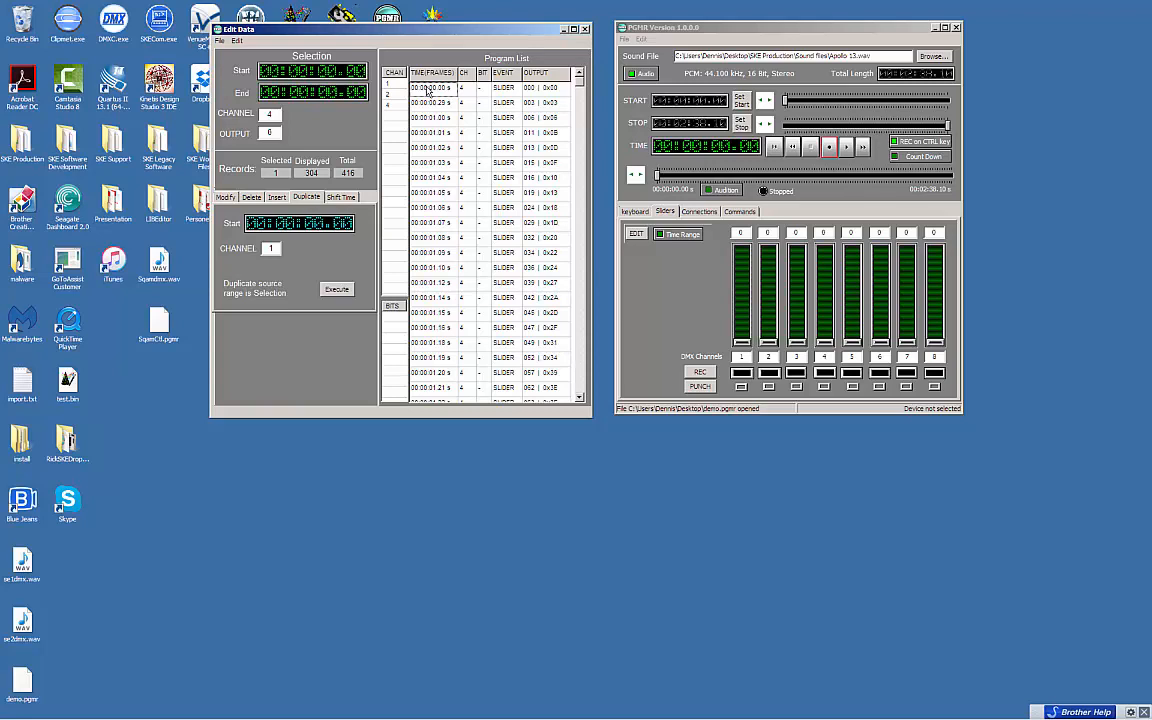
drag(582, 86, 577, 391)
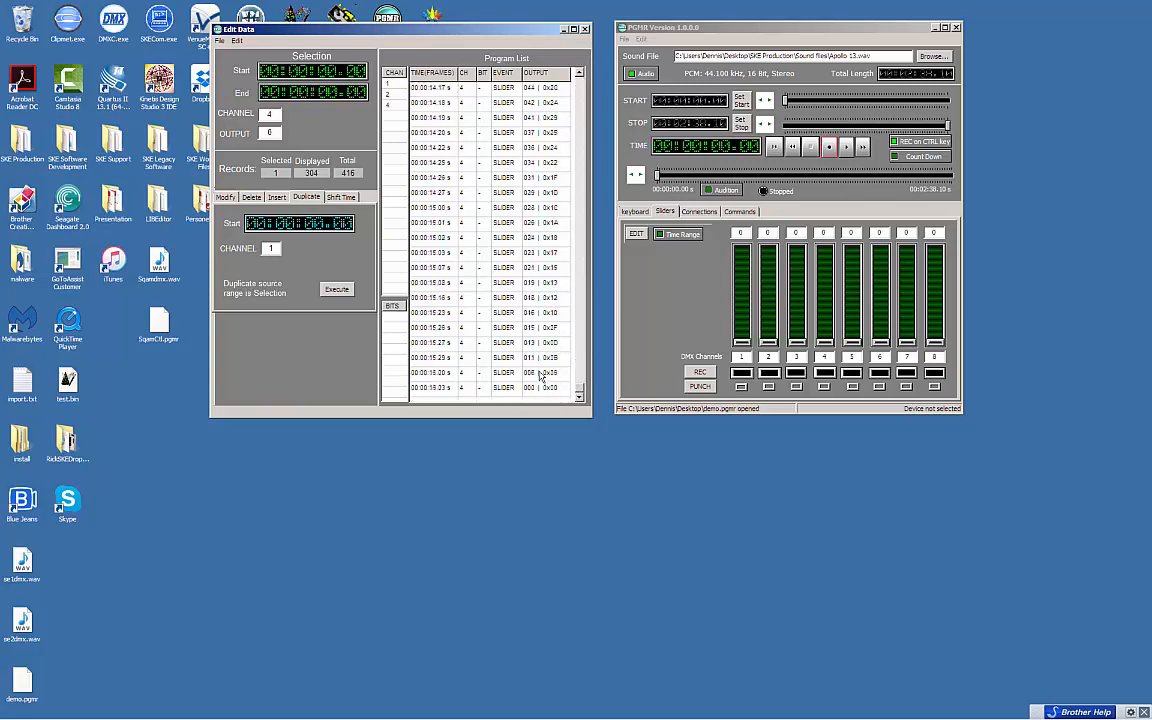
shift+click(440, 390)
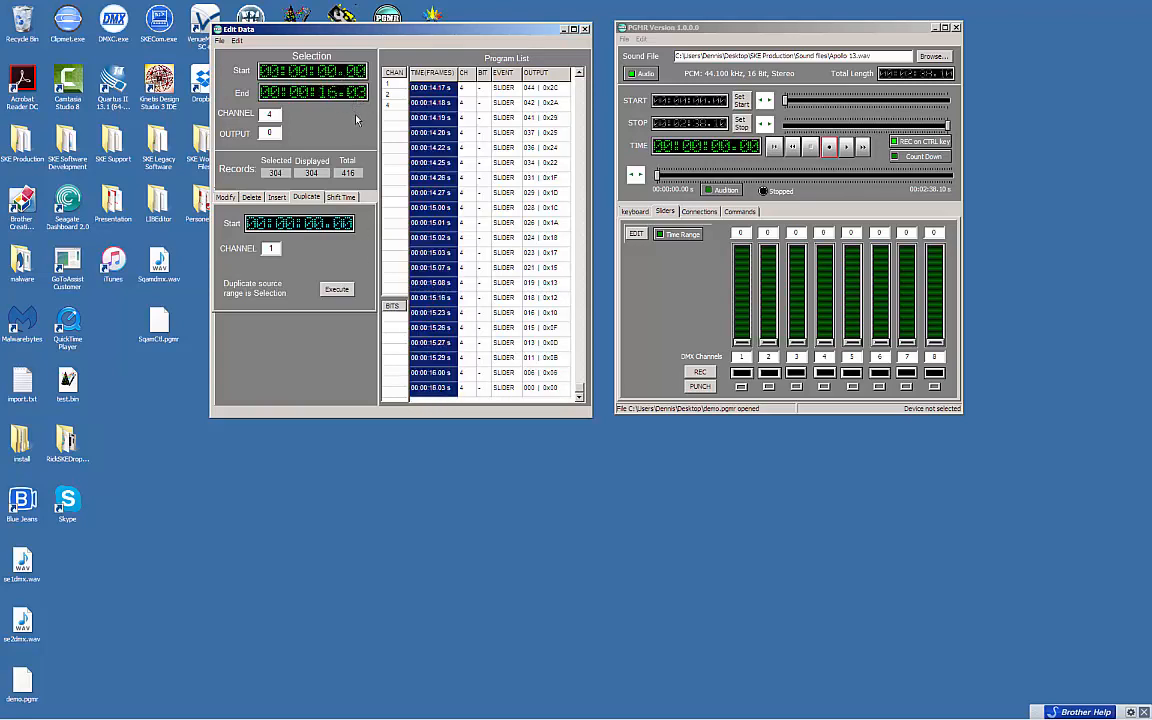
double_click(279, 248)
text(4)
drag(276, 249, 266, 250)
text(3)
click(341, 290)
click(341, 290)
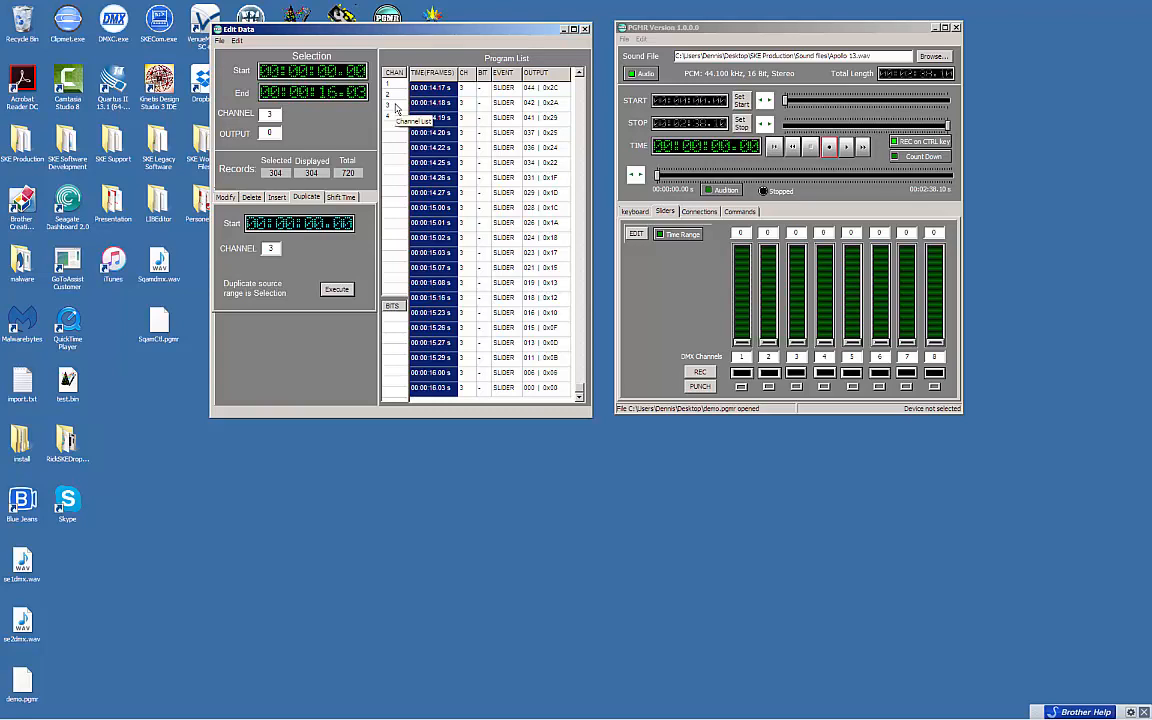
Step: Play the program to check the channel 3 and 4 sliders moving together, then stop playback
click(848, 148)
click(848, 148)
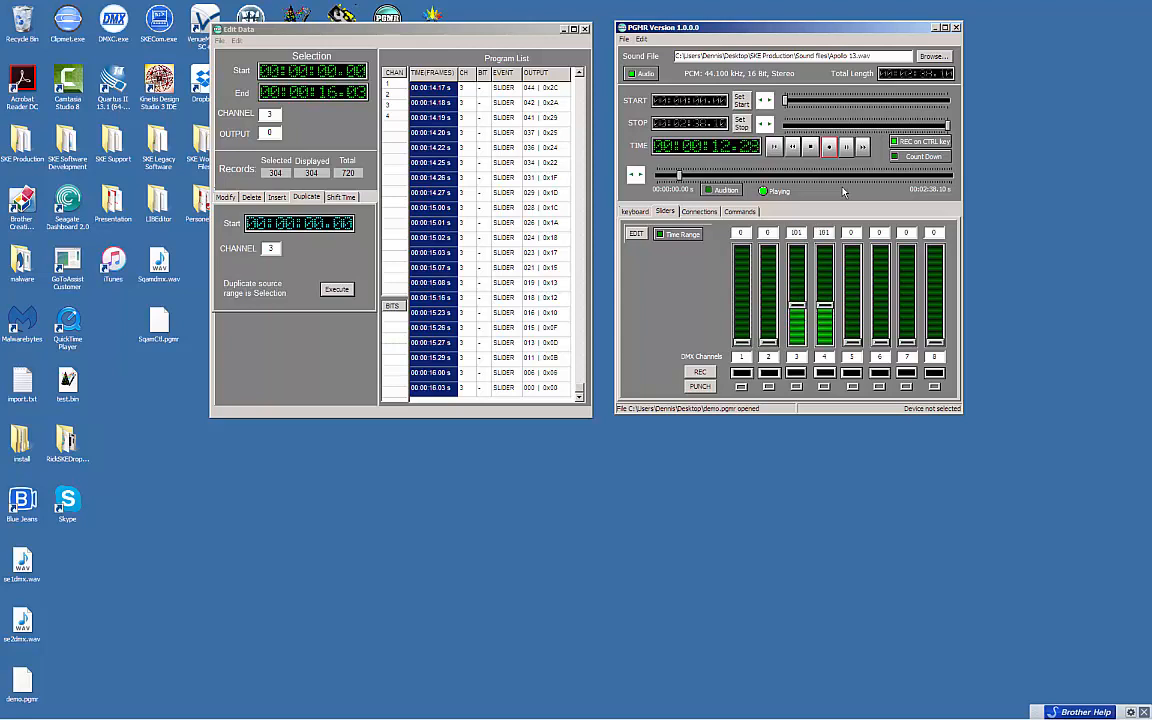
click(829, 150)
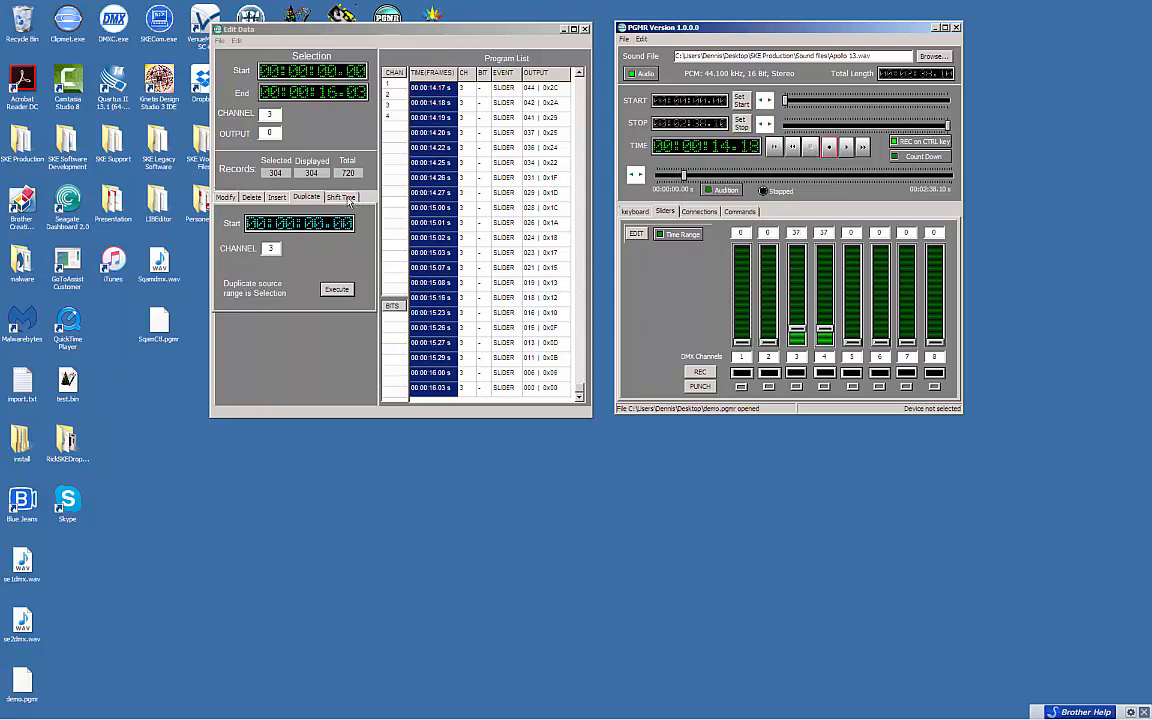
Step: Shift all selected channel 3 records later in time by 5 seconds
click(341, 197)
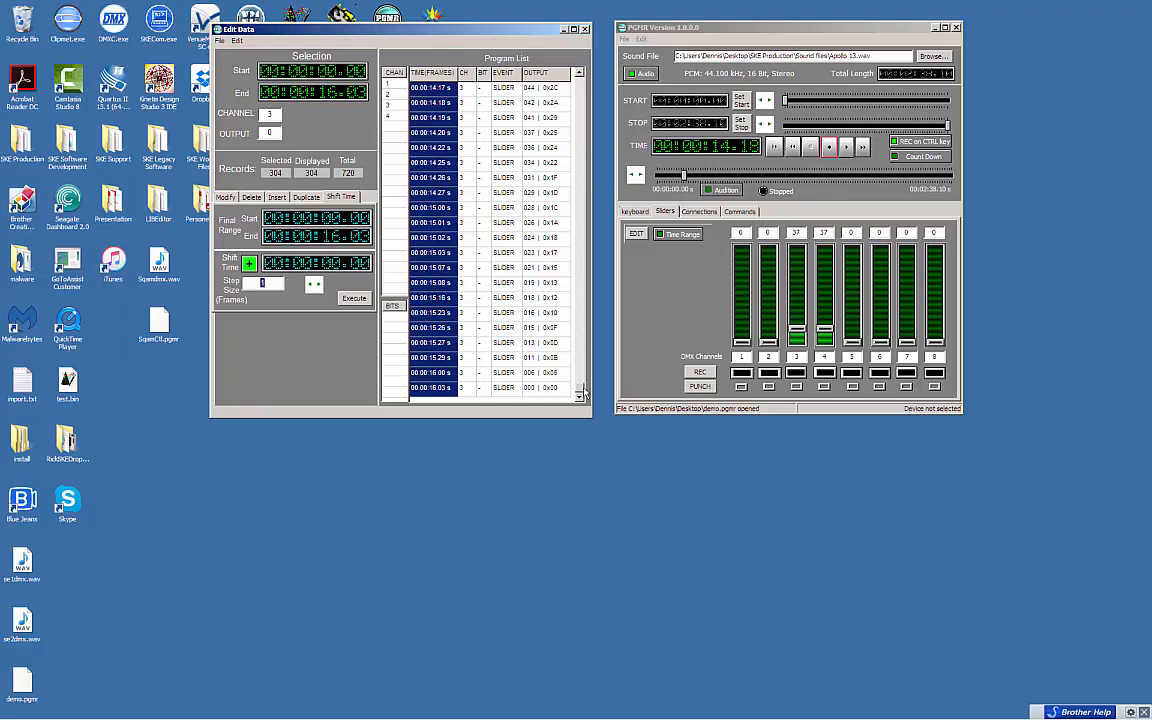
drag(582, 388, 570, 64)
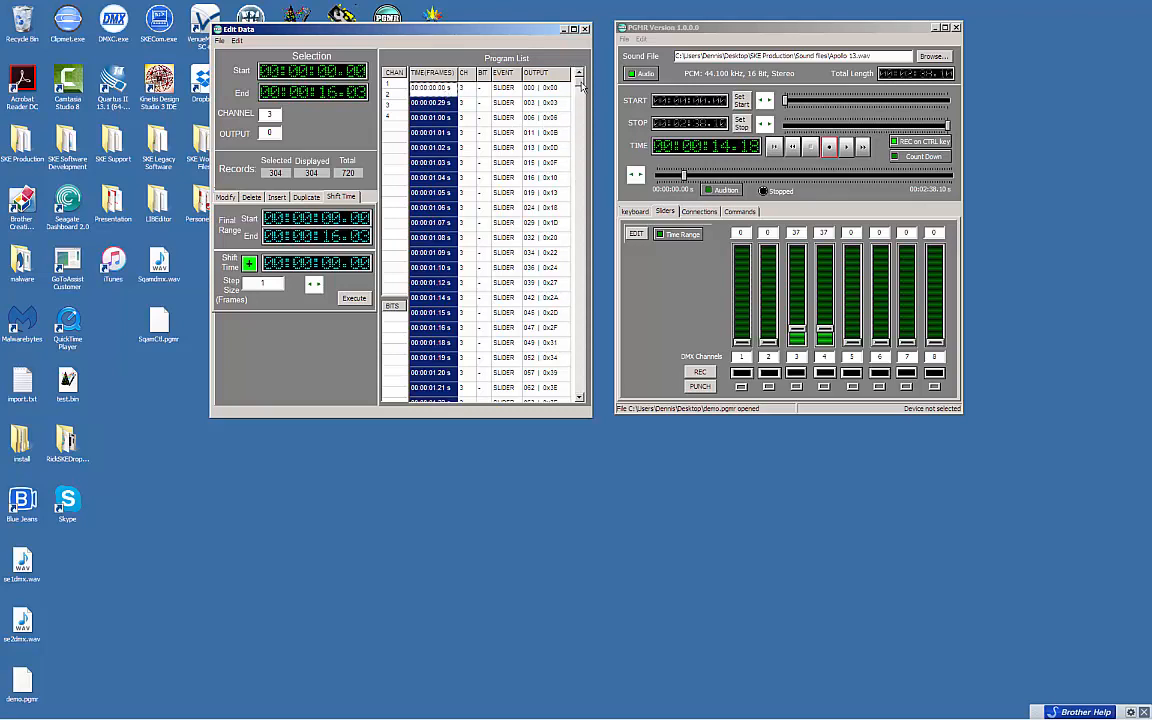
click(339, 265)
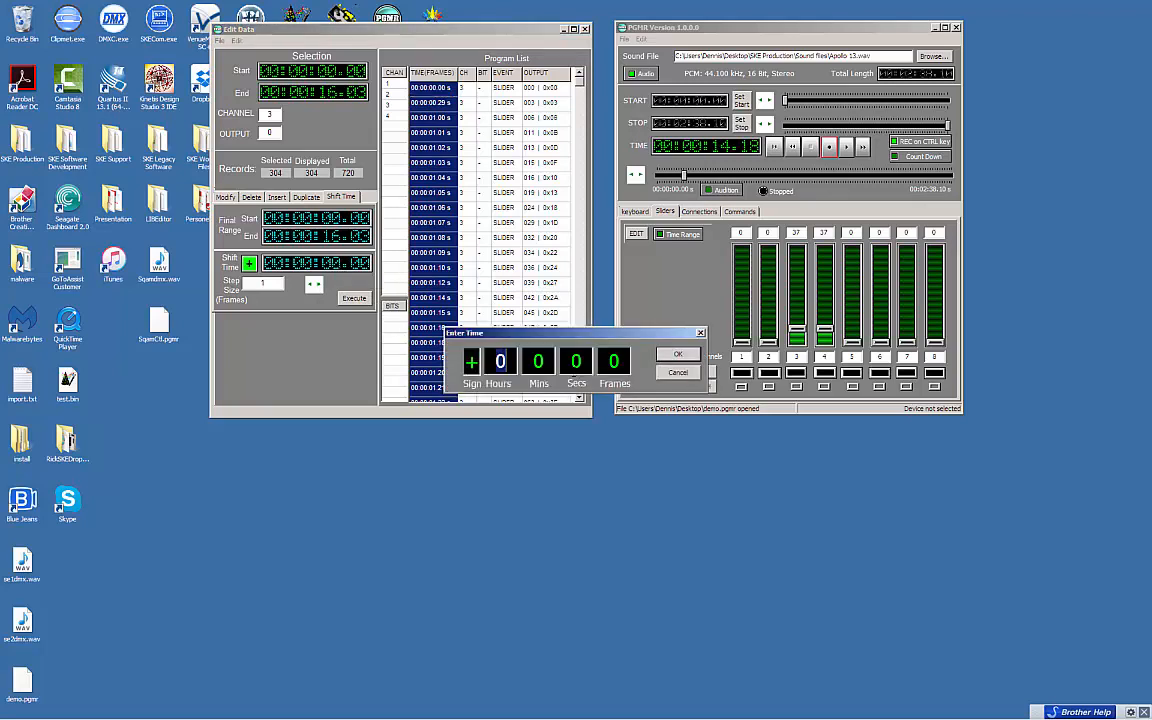
key(Tab)
key(Tab)
text(5)
key(Return)
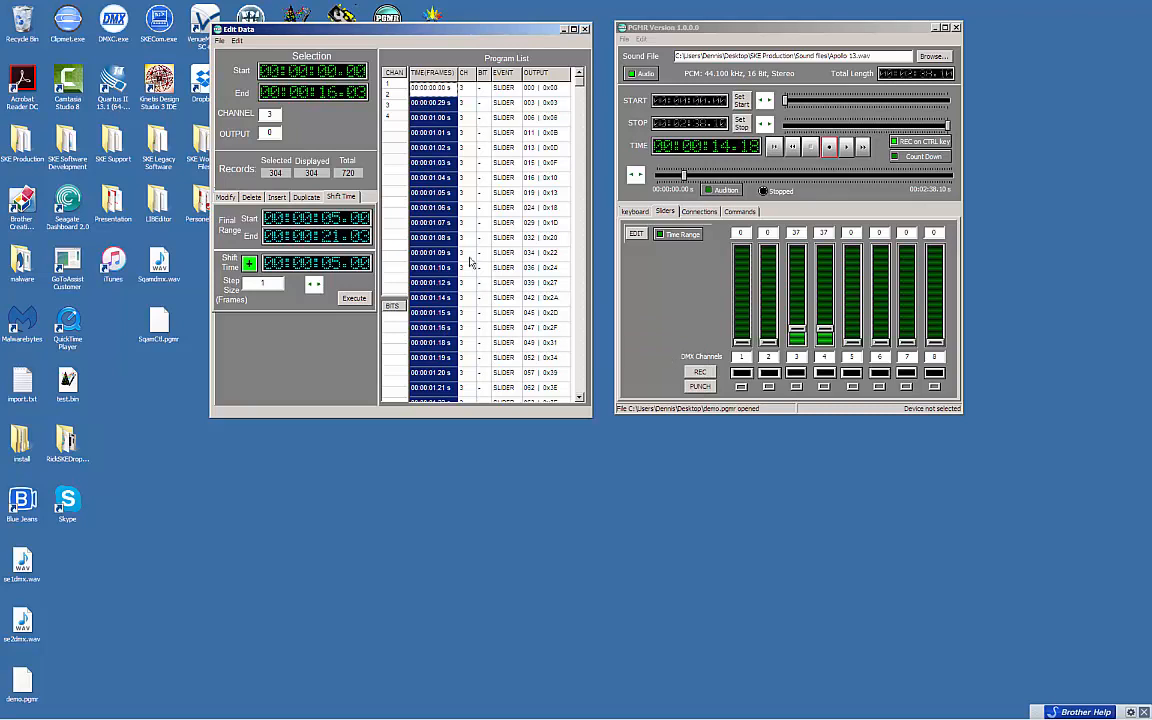
click(355, 299)
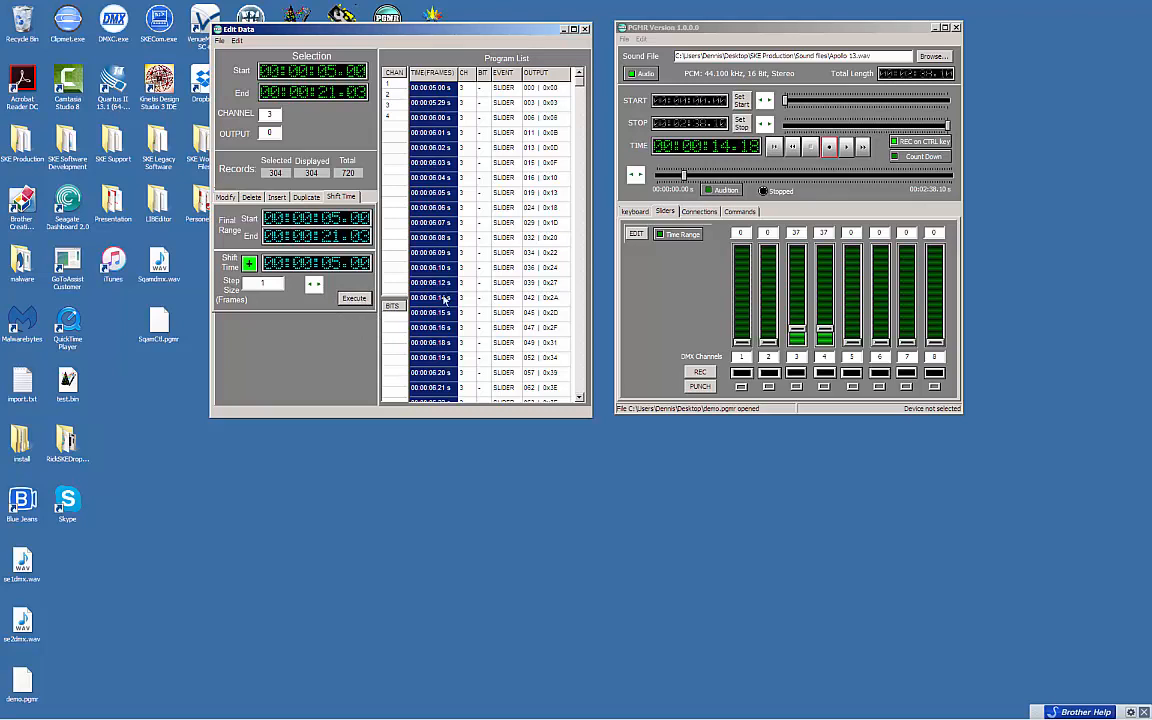
Step: Return to the start and play the program to check the timing of the channel 3 slider against channel 4, then stop
click(776, 147)
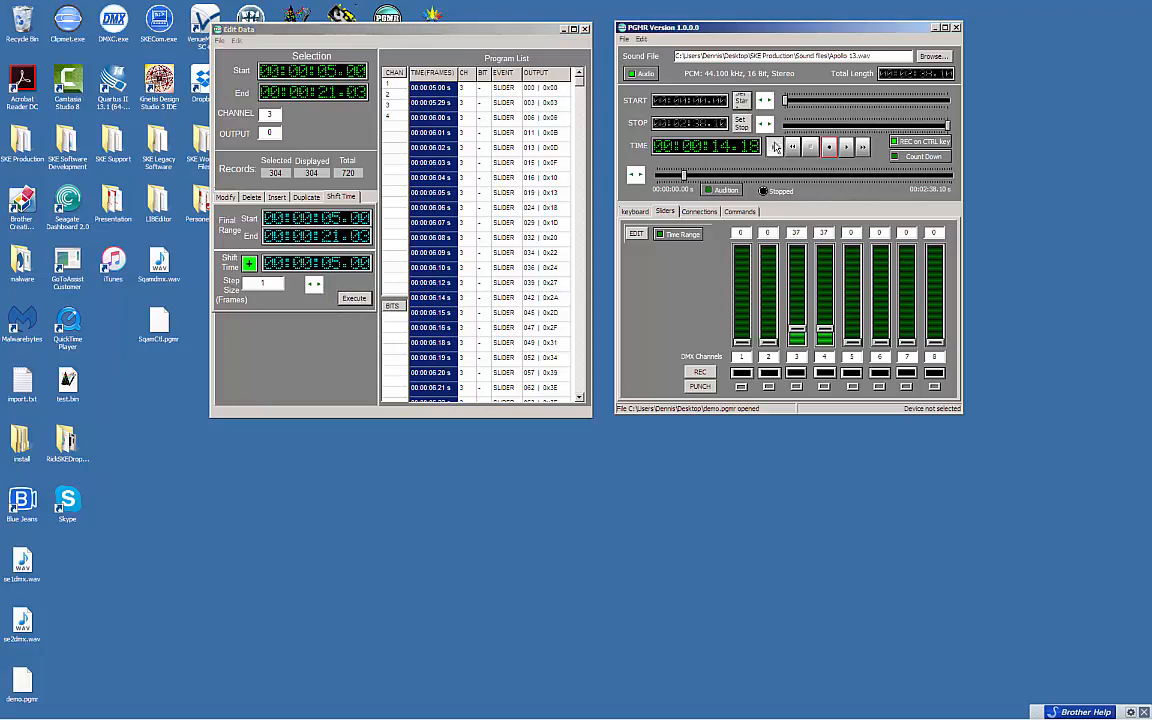
click(776, 147)
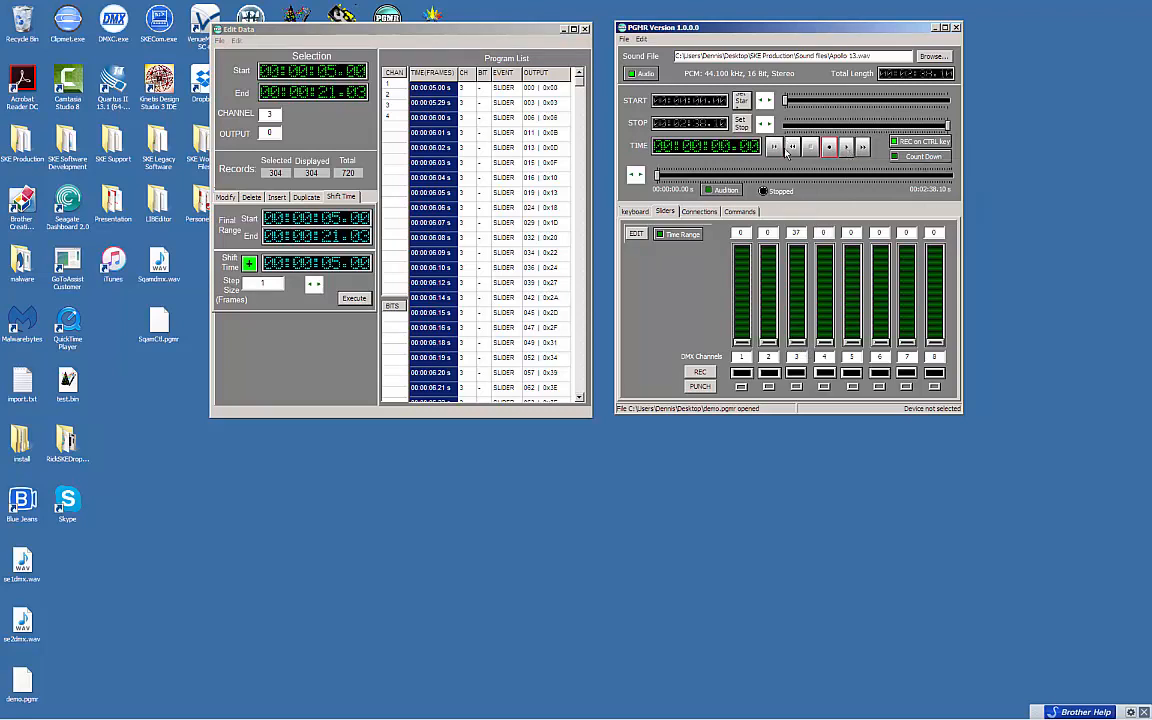
click(845, 146)
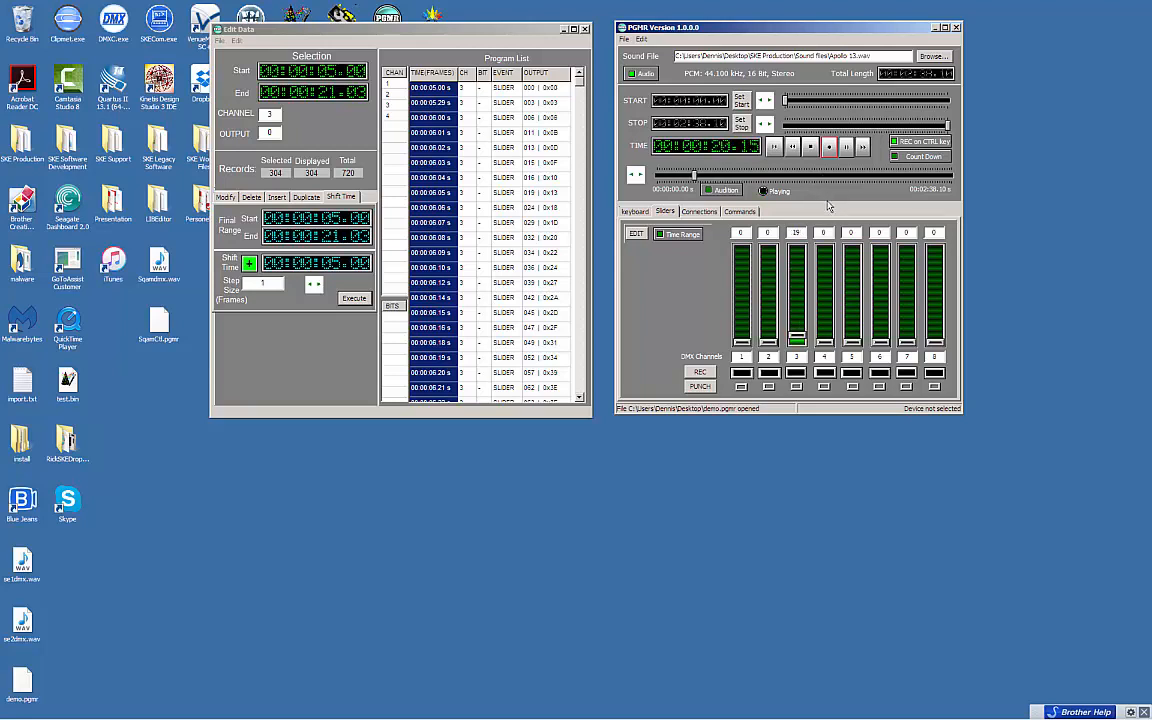
click(812, 147)
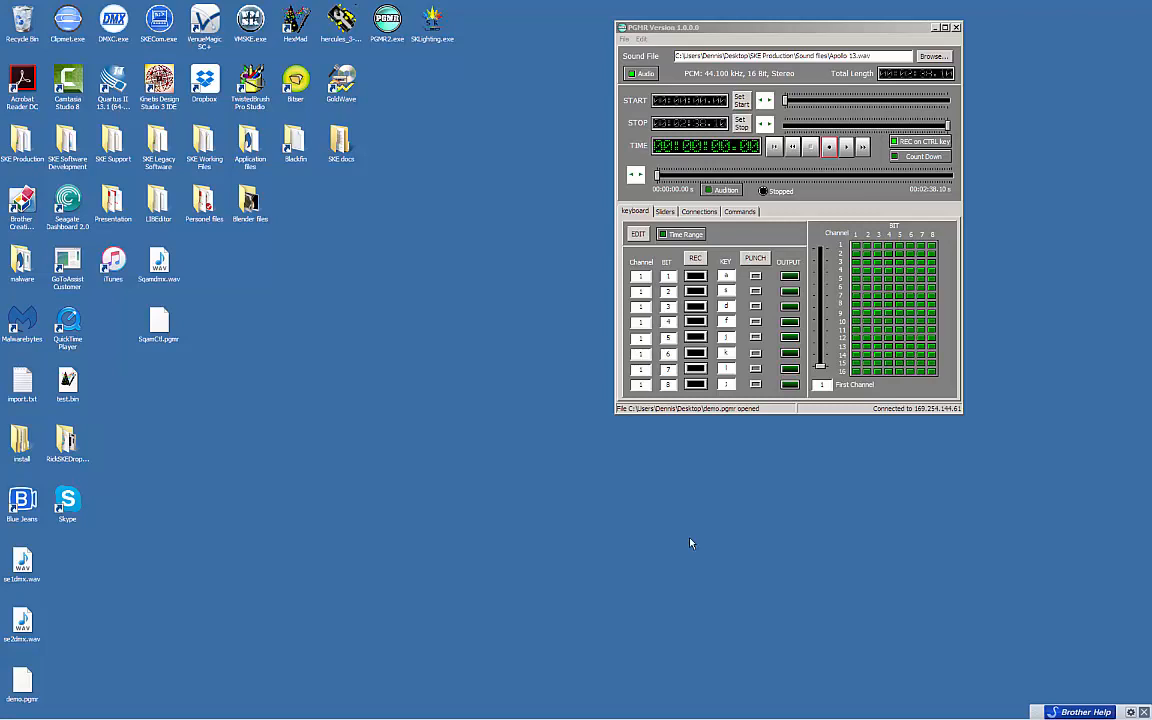
Step: Save the program on the Desktop as a new PGMR file named apollodemo
click(710, 27)
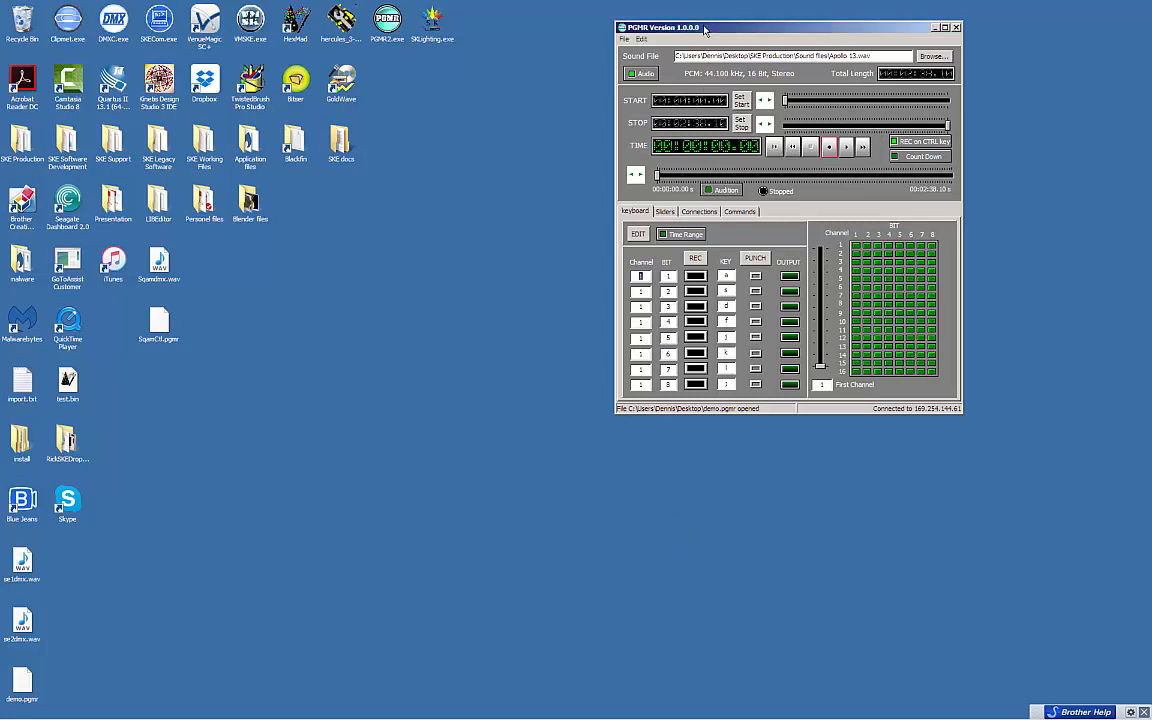
click(625, 40)
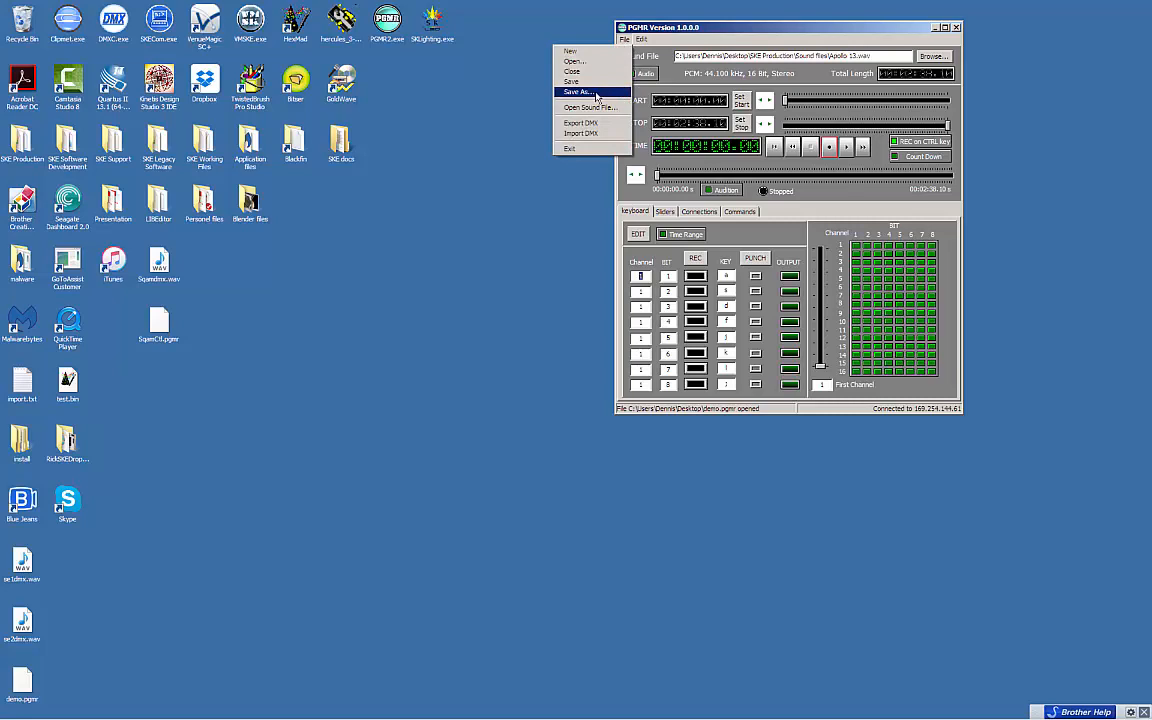
click(596, 93)
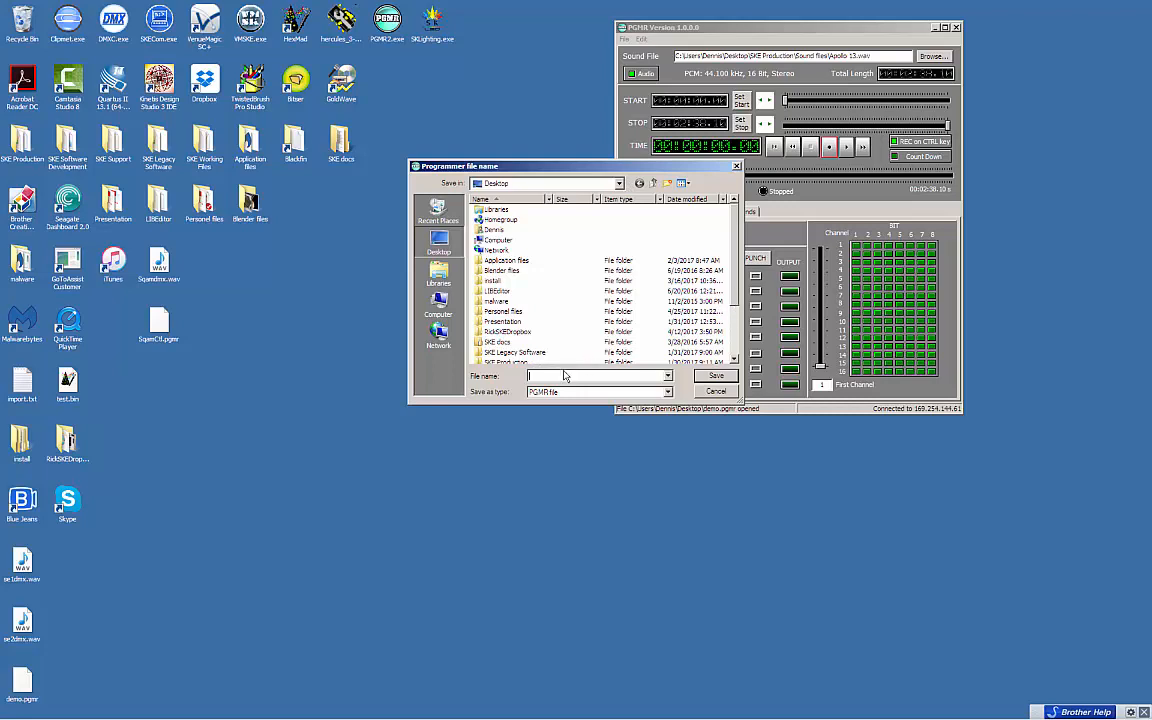
text(ap)
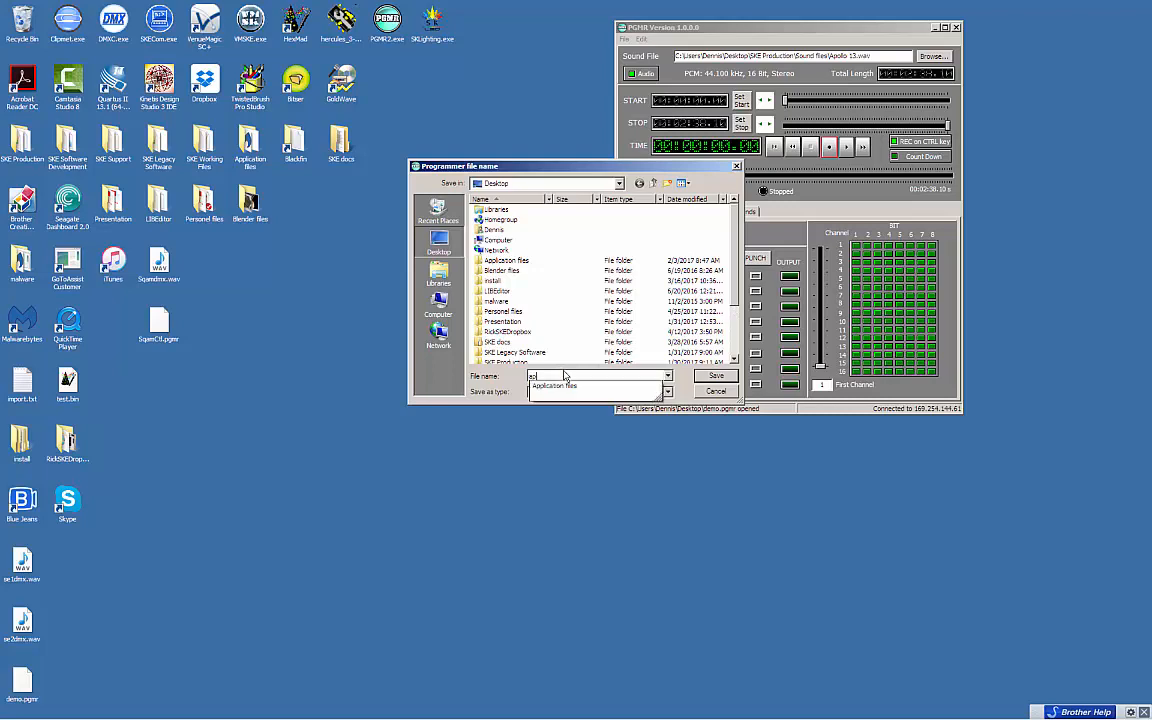
text(ollo)
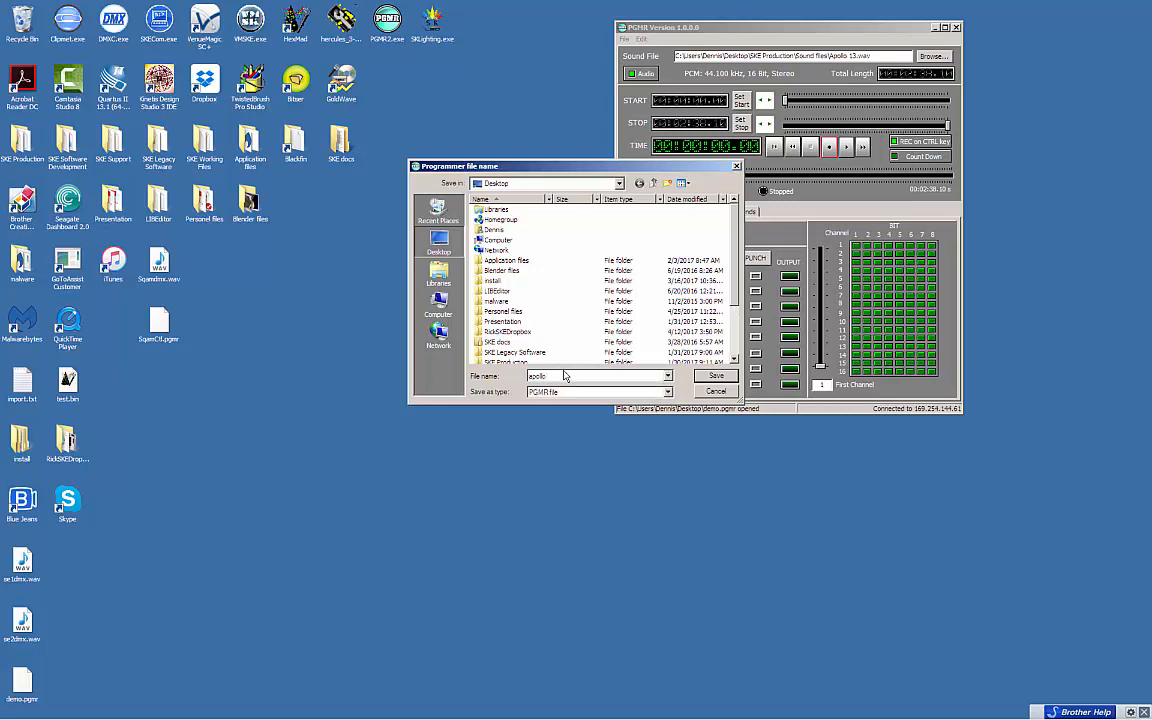
text(den)
text(o)
click(716, 377)
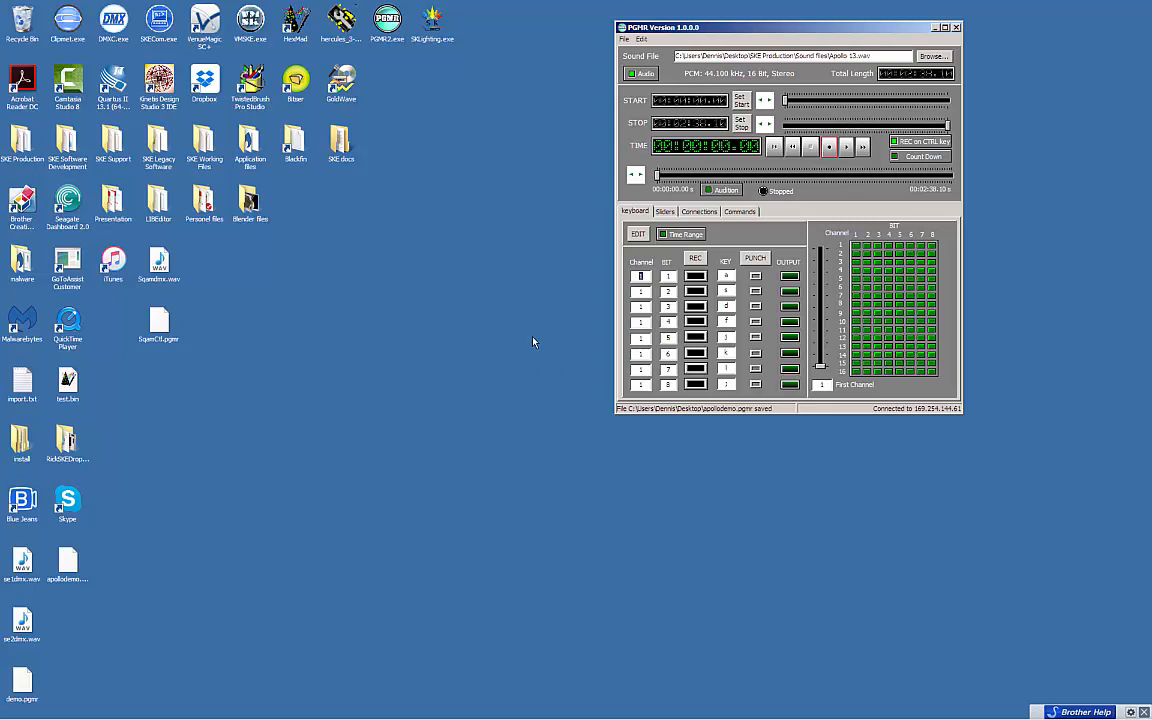
Step: Open the apollodemo.pgmr program file from the Desktop
click(624, 39)
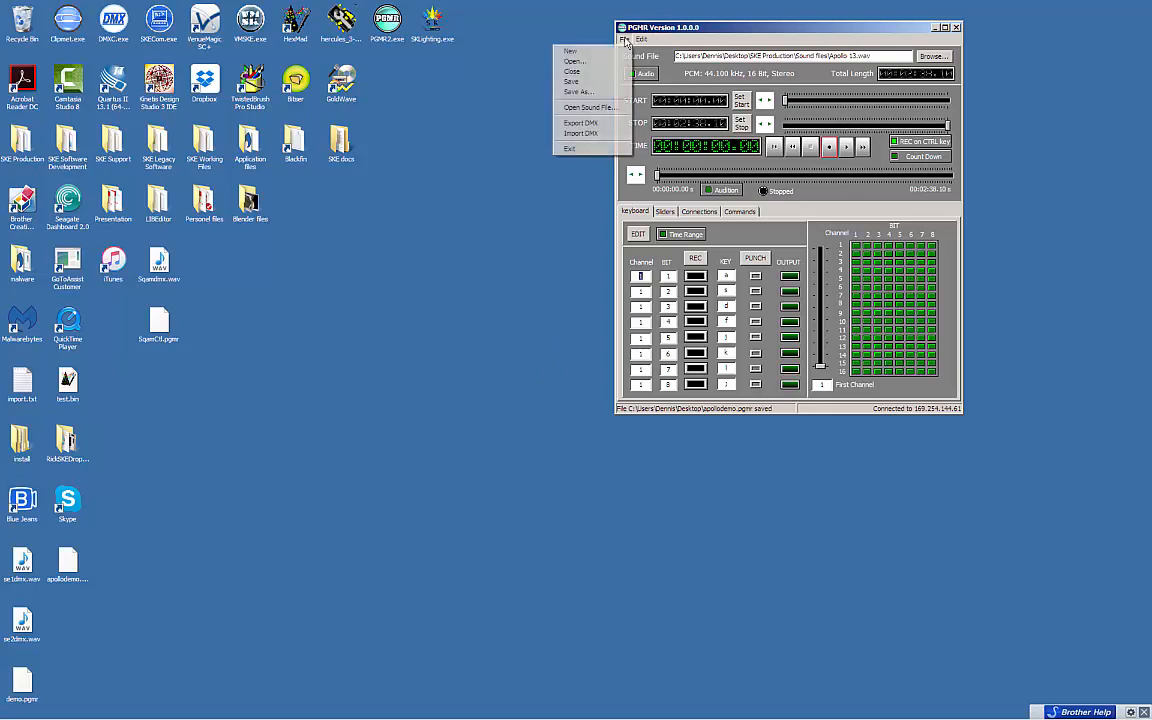
click(574, 61)
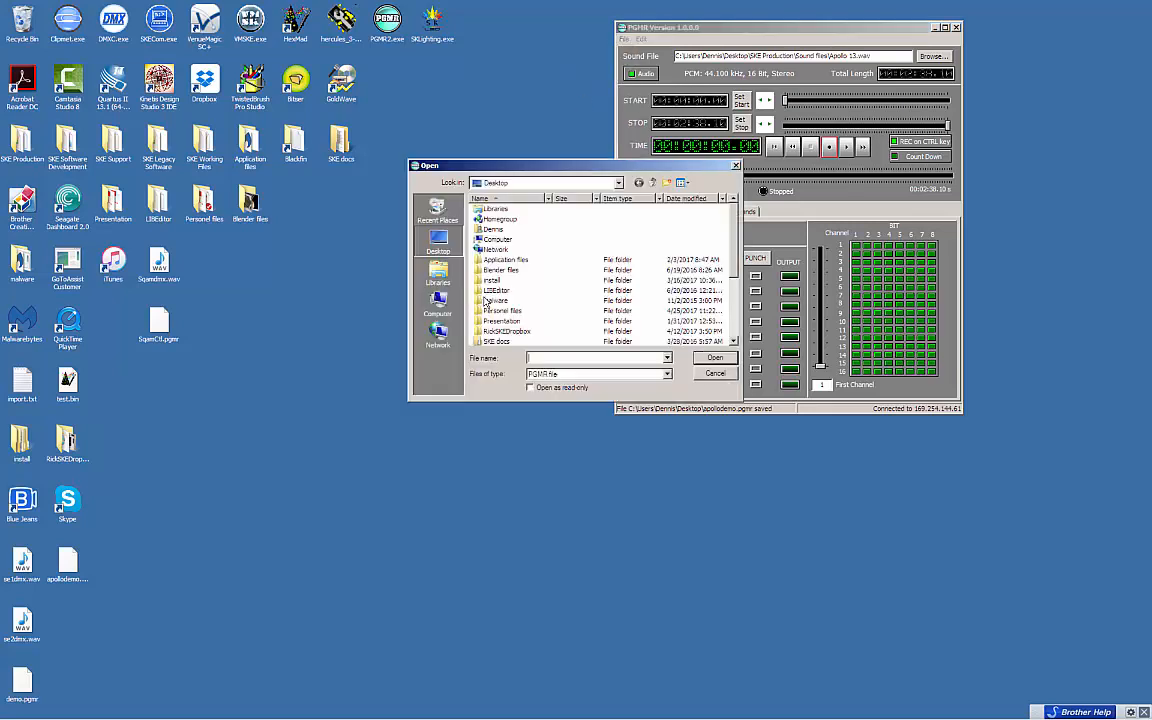
scroll(660, 240, down, 4)
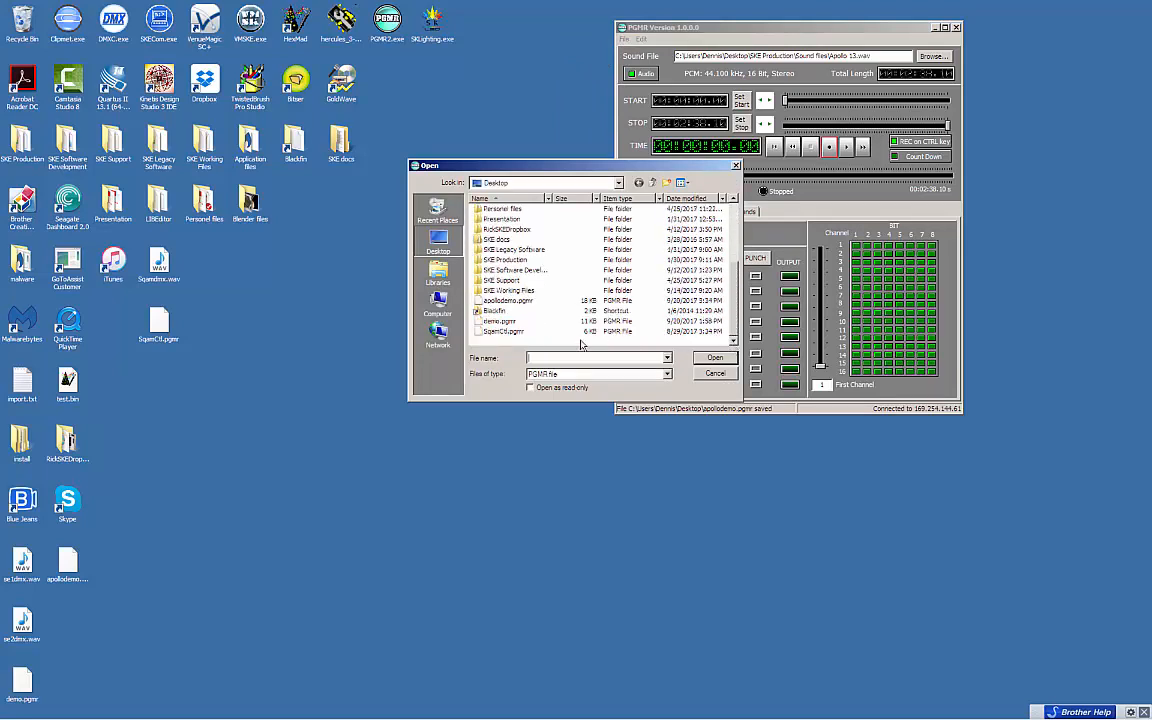
click(522, 301)
double_click(522, 302)
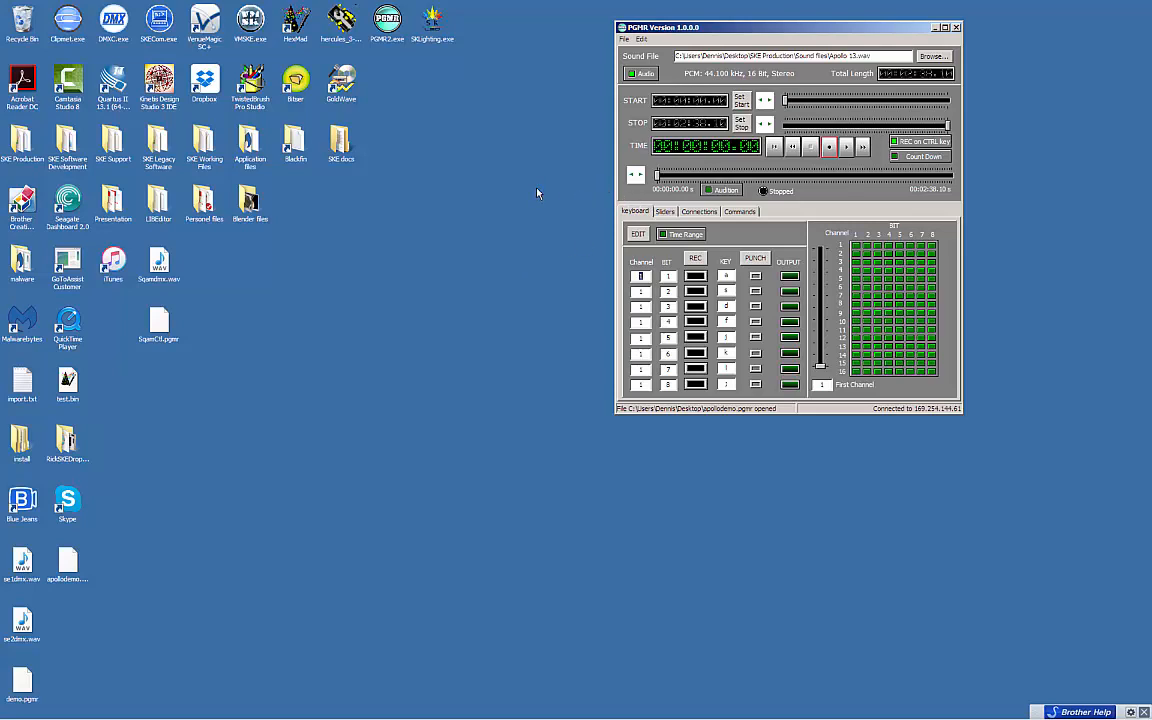
click(662, 212)
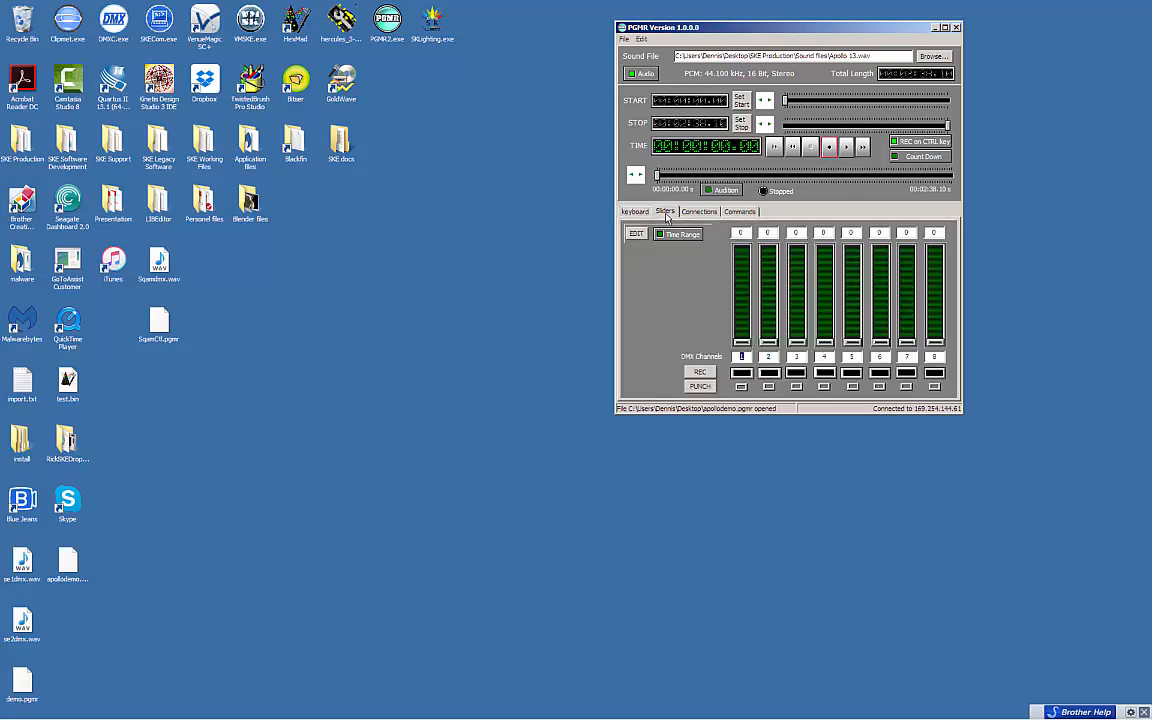
click(700, 212)
click(740, 212)
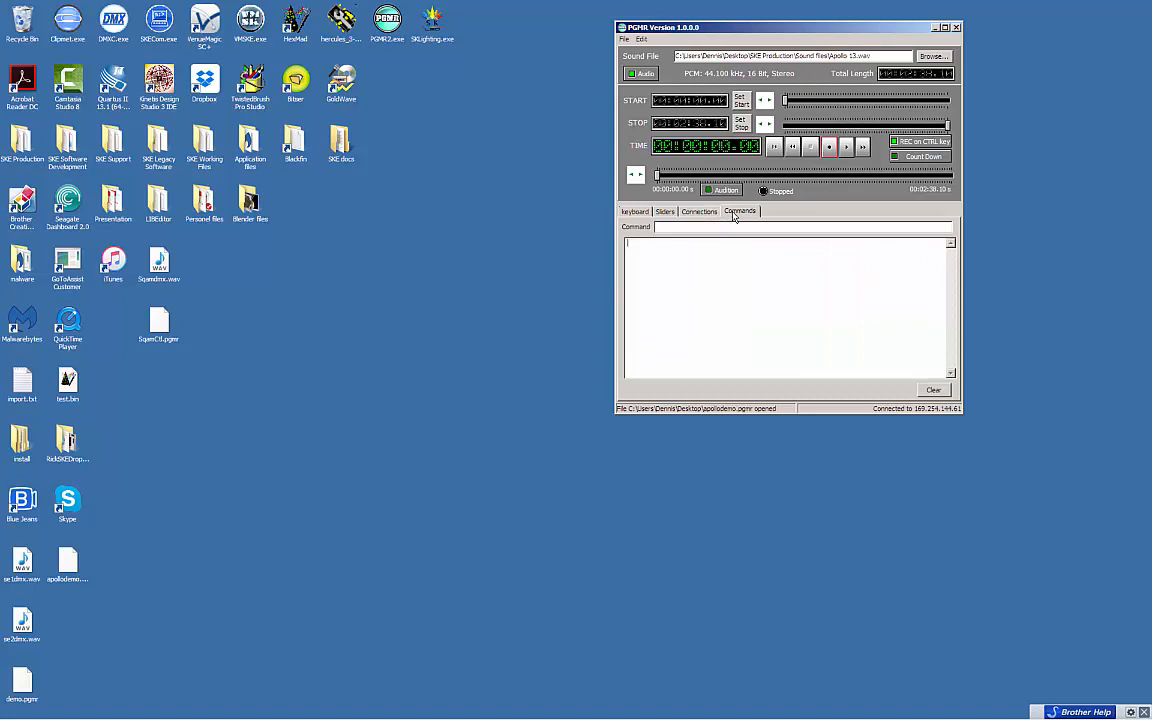
click(636, 212)
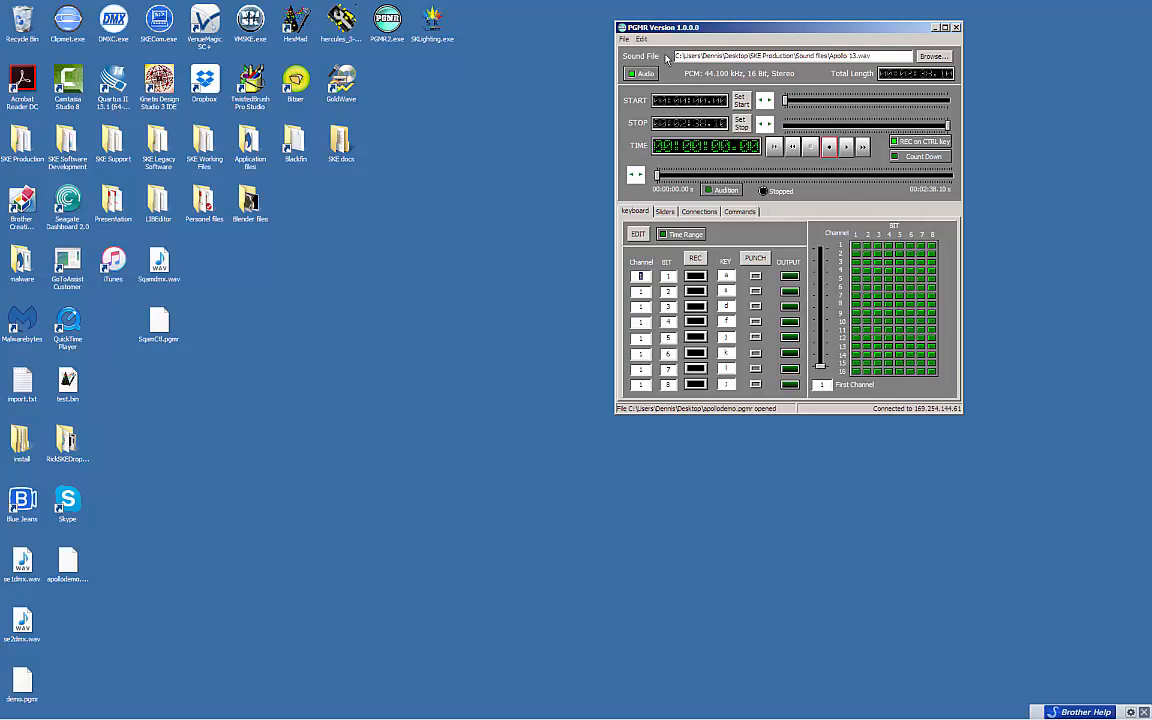
Step: Set up a DMX export of the program with FTP transfer of the file to the connected device
click(625, 40)
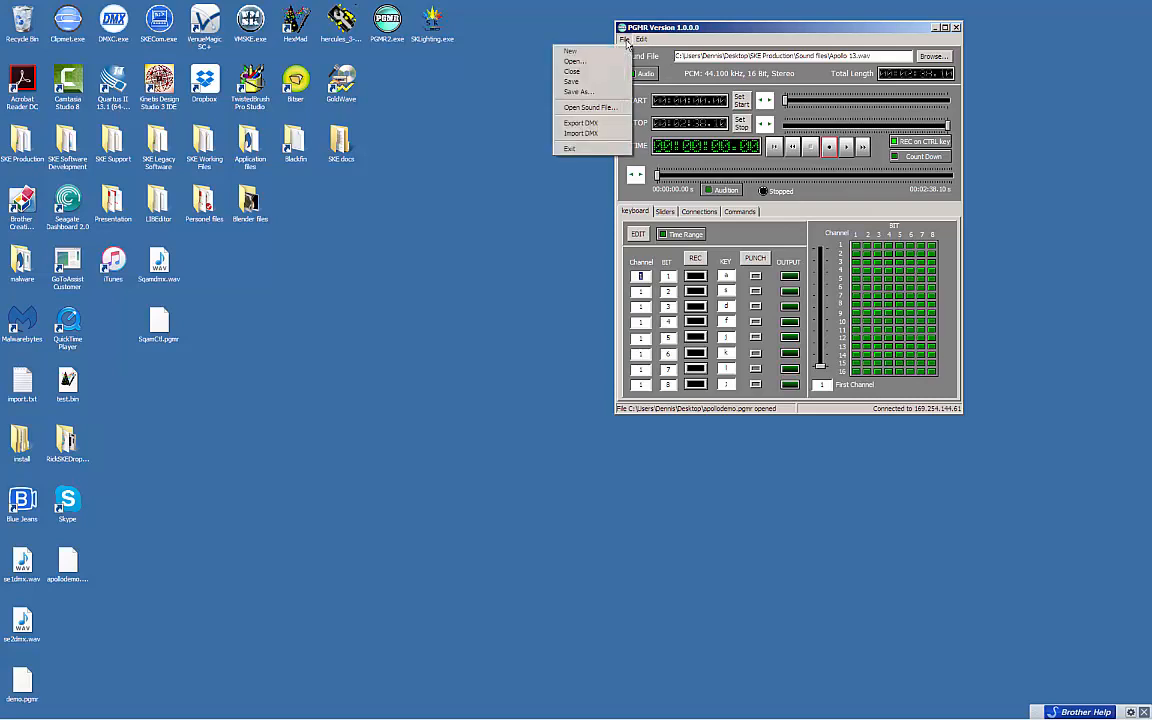
click(600, 127)
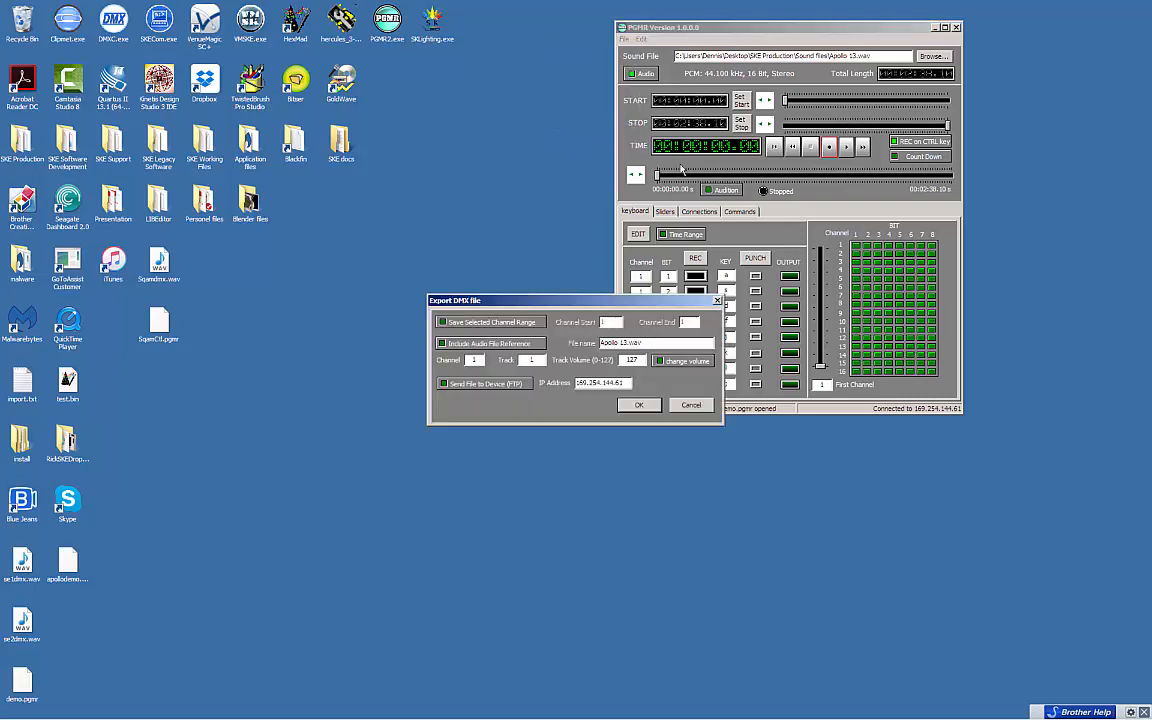
drag(571, 304, 449, 177)
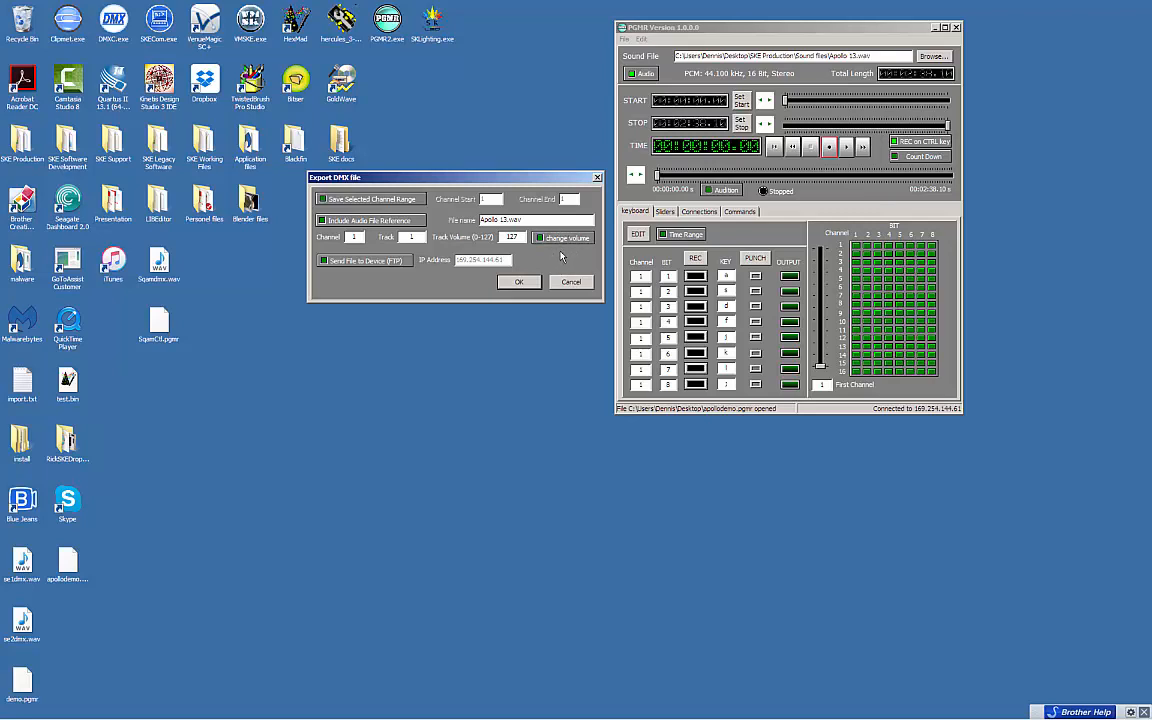
click(372, 261)
click(532, 285)
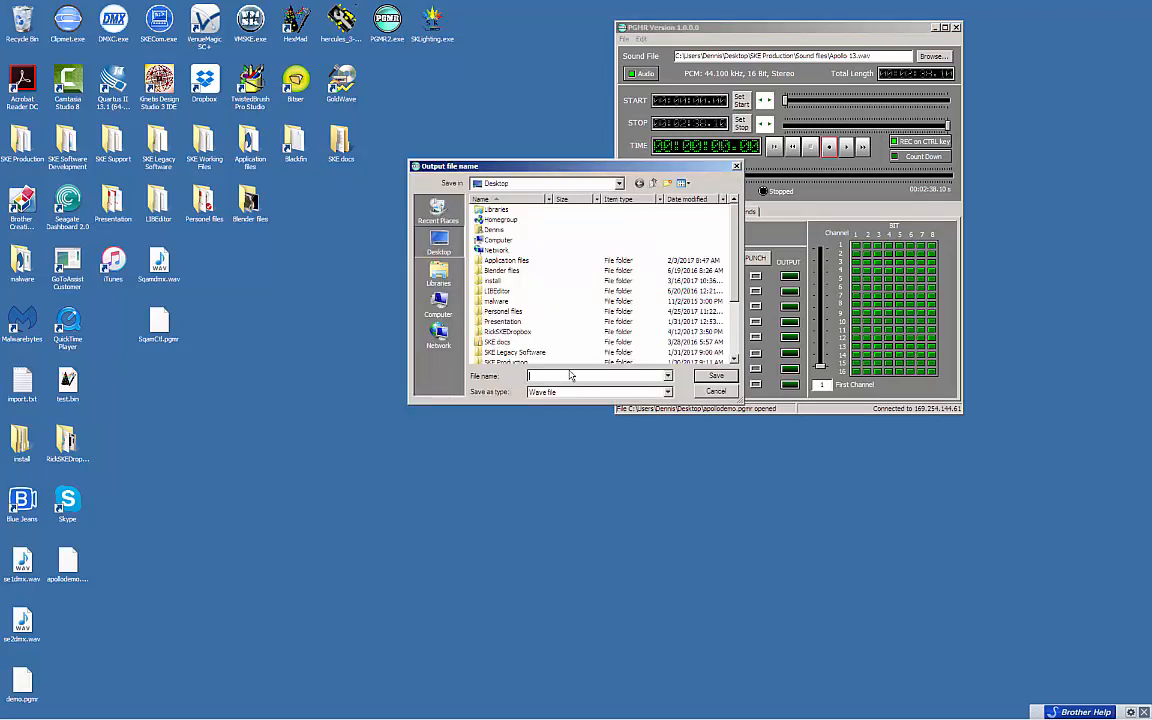
Step: Save the exported DMX file on the Desktop as apollodmx.wav
scroll(733, 310, down, 1)
scroll(733, 310, down, 3)
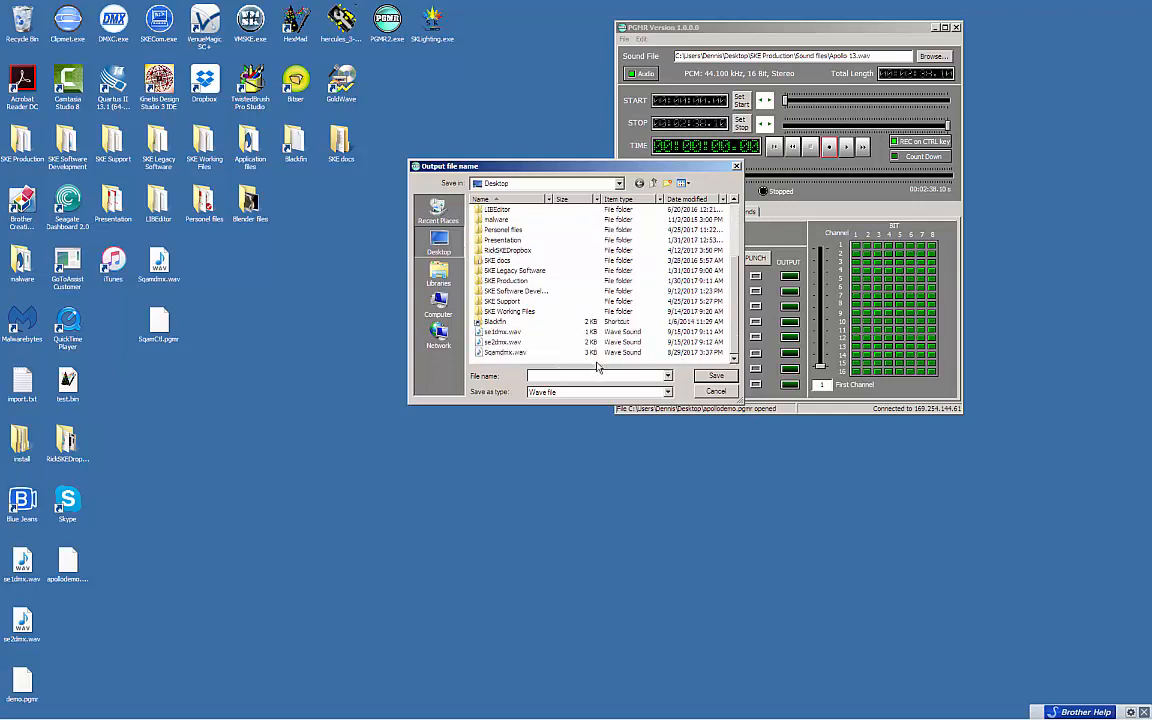
text(apo)
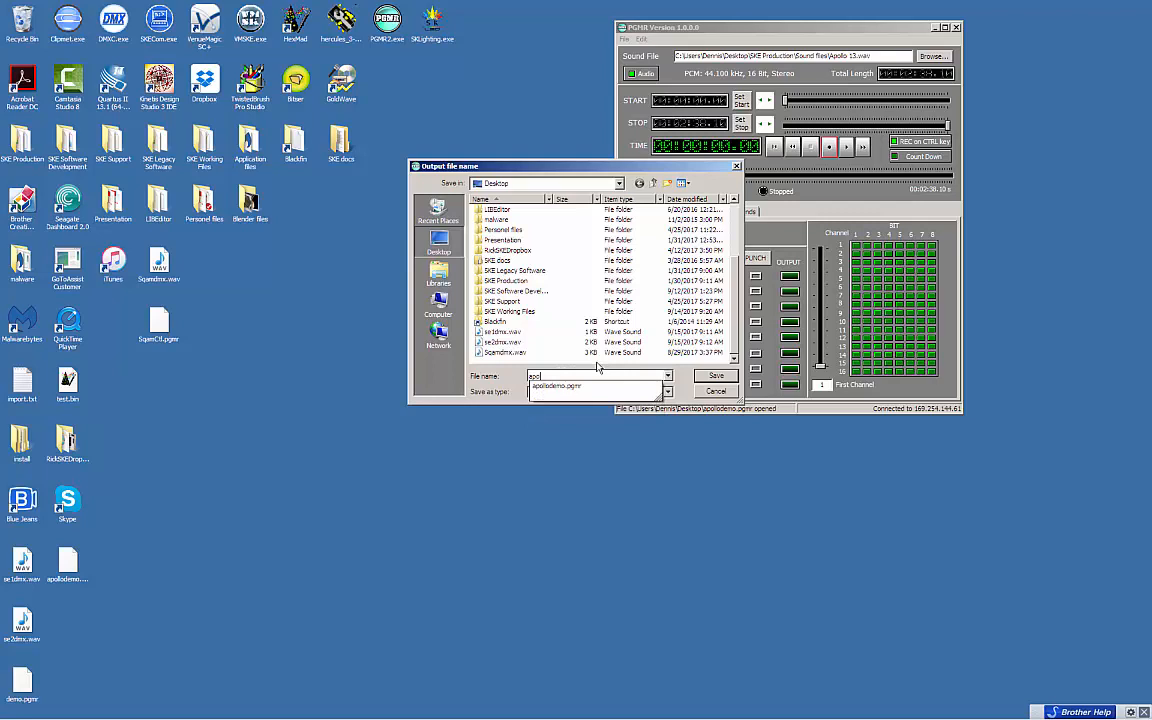
text(llodm)
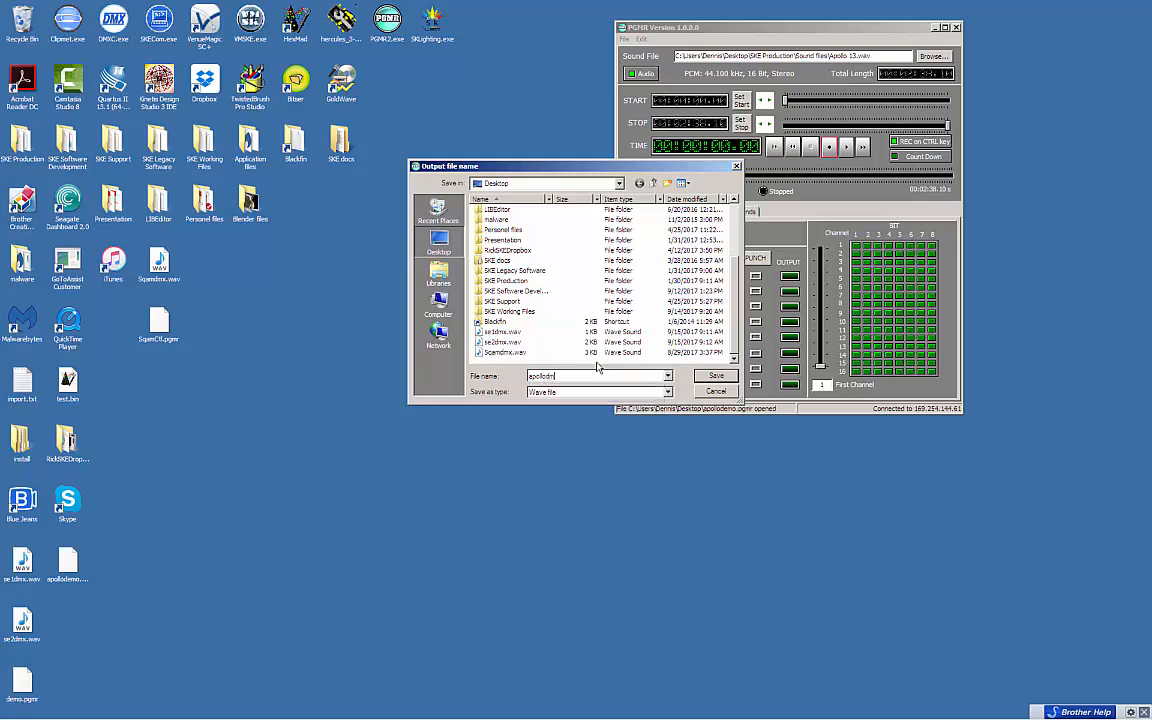
text(x.wav)
click(716, 376)
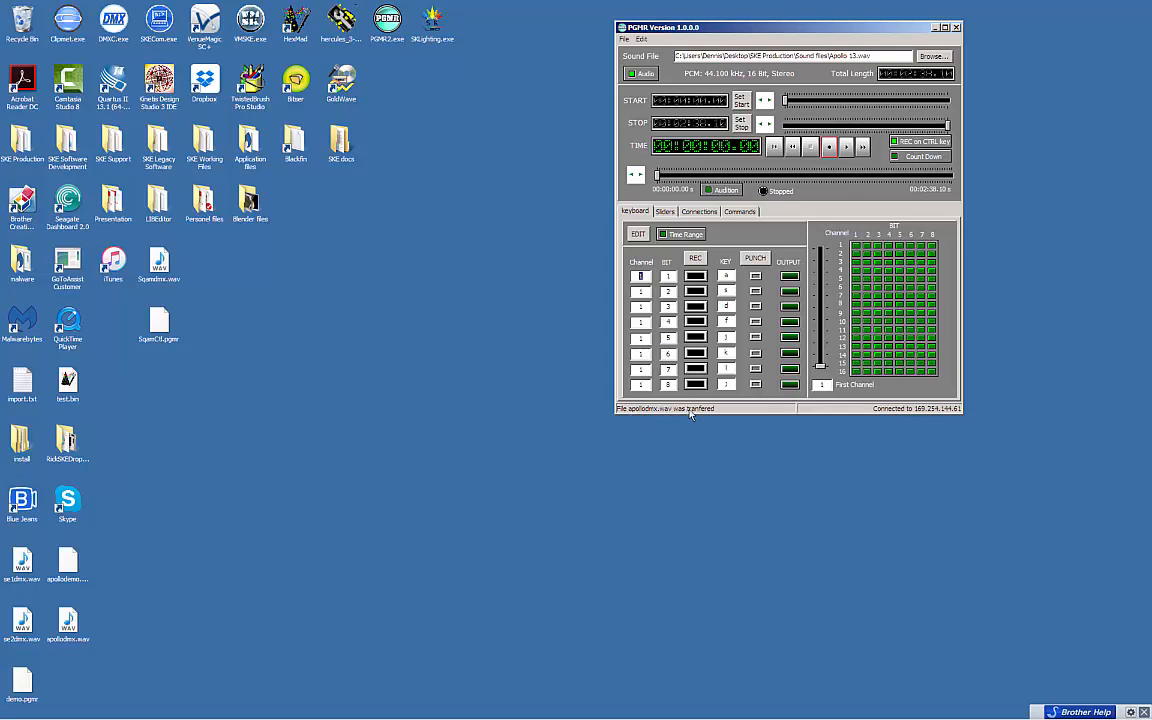
Step: Run the dir command on the connected device and look for apollodmx.wav in the directory listing
click(740, 211)
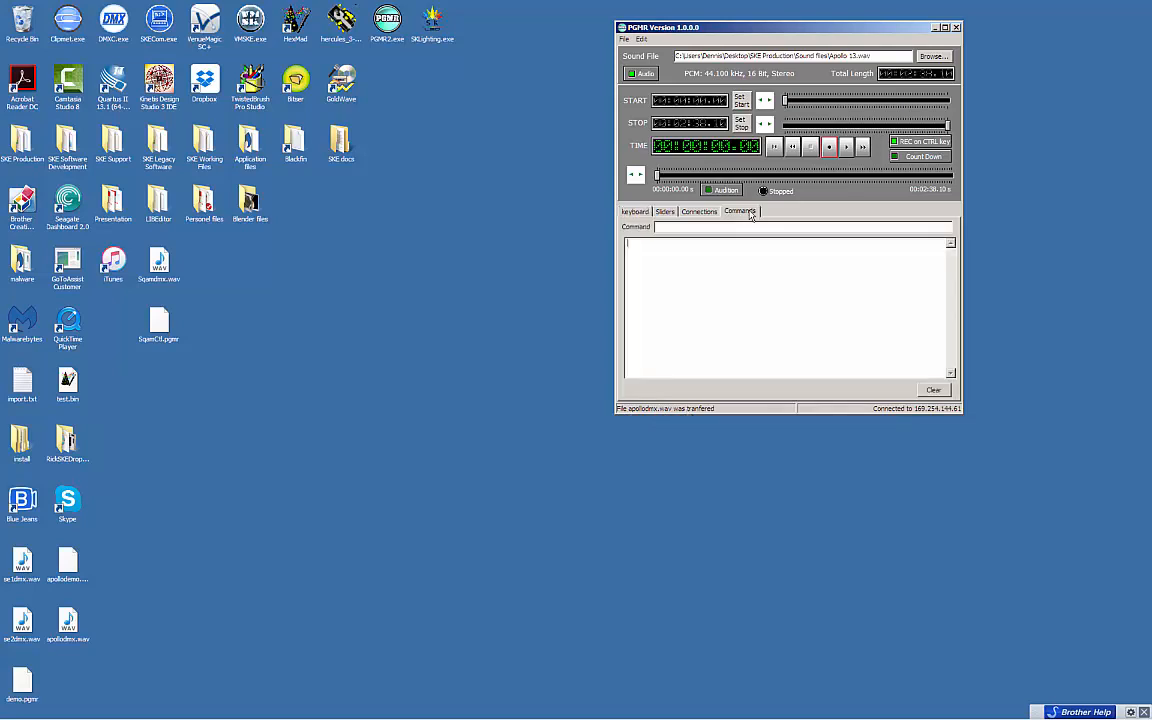
click(695, 227)
text(dir)
key(Return)
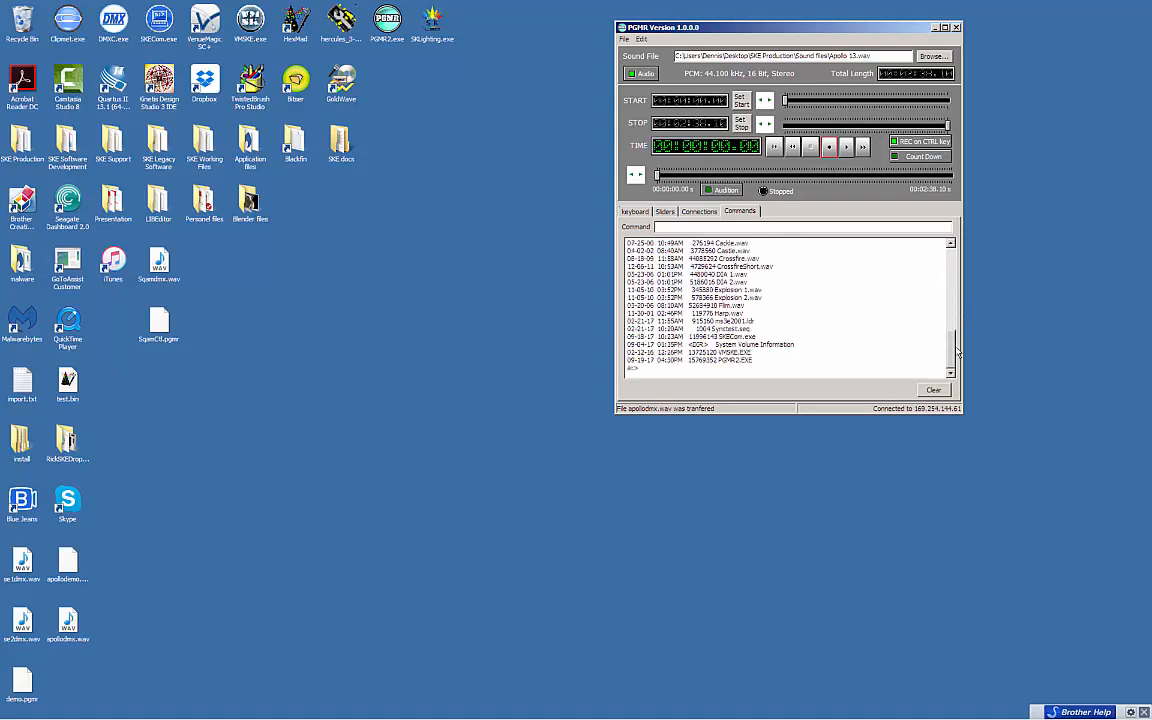
drag(953, 352, 953, 286)
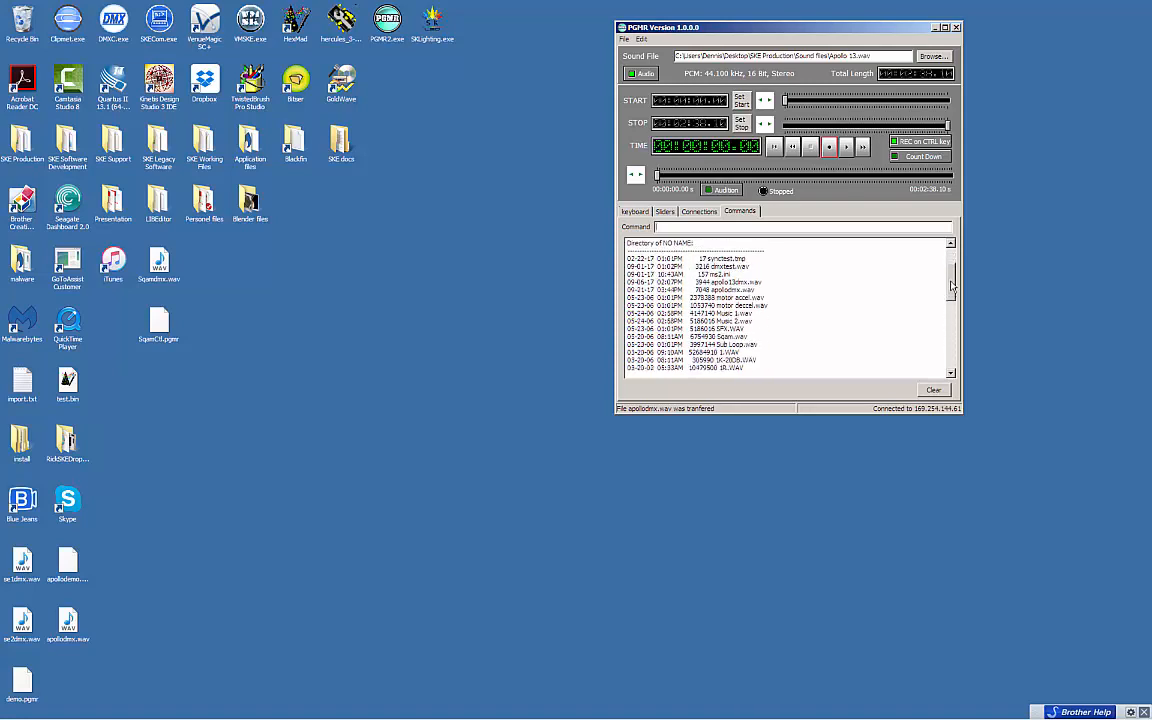